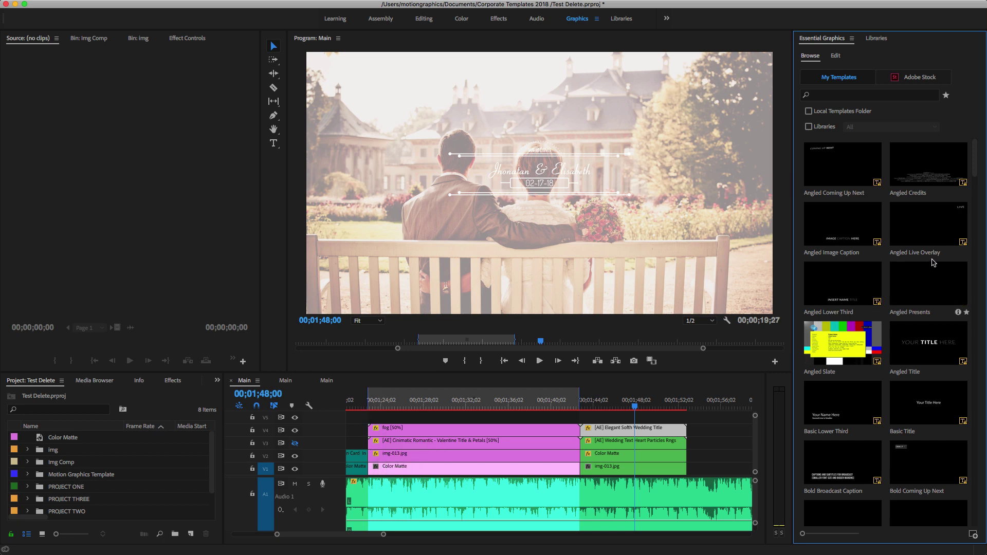
Check the management options and Copy to Library destinations for the Bold Image Caption template.
left_click_drag(976, 162, 977, 190)
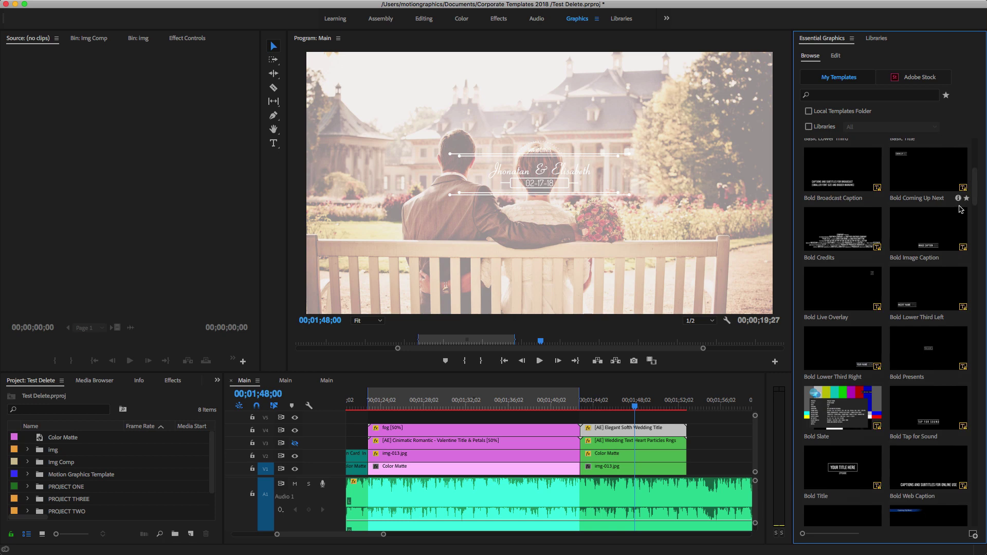
right_click(921, 232)
mouse_move(873, 260)
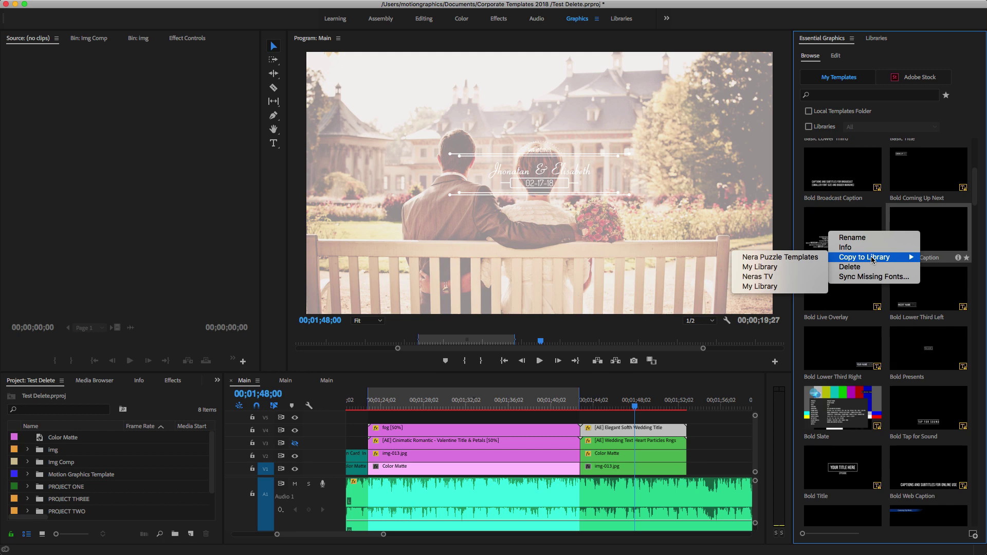
left_click(954, 230)
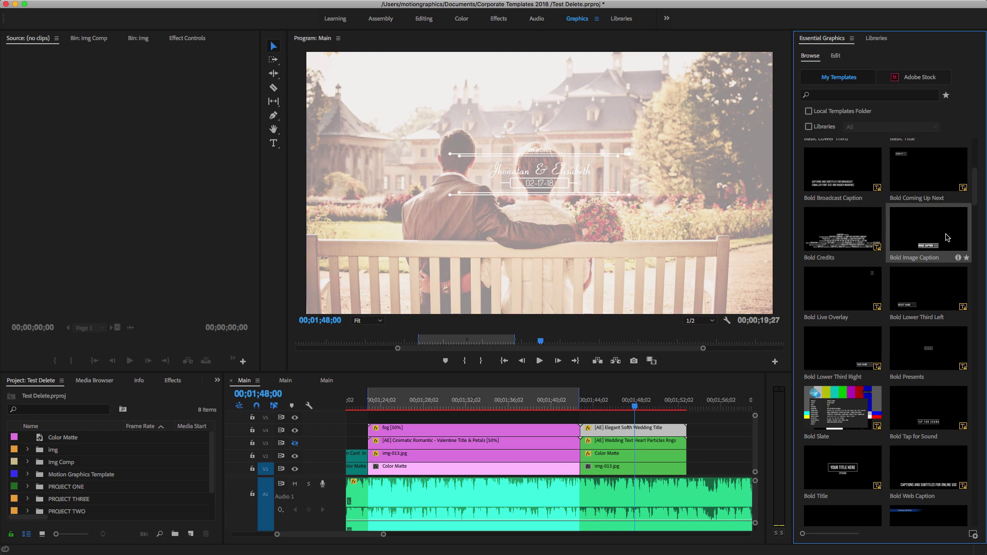
Check which management options are offered for the first [AE] Percentage Bar Progress template.
scroll(948, 238, "down", 10)
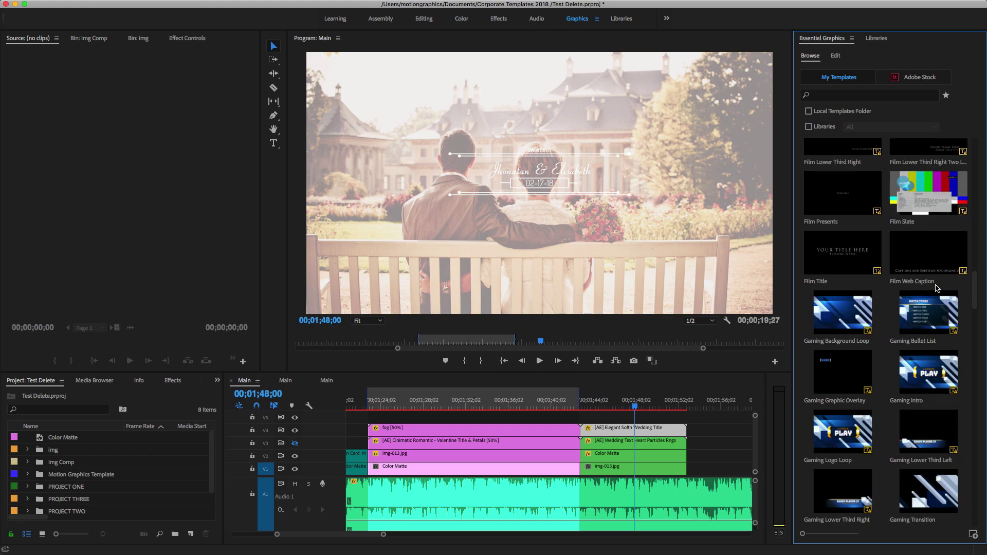
scroll(937, 289, "down", 15)
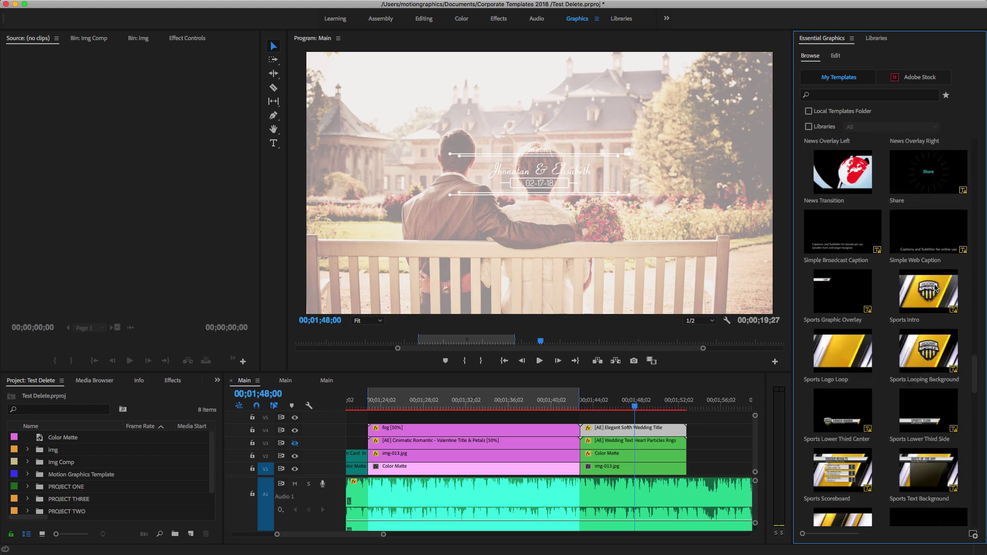
scroll(936, 287, "down", 5)
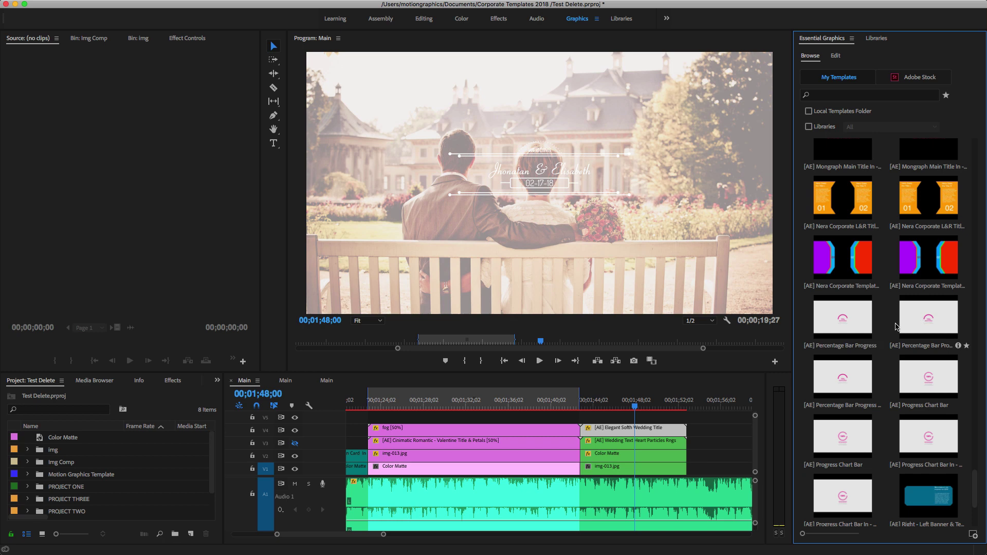
right_click(842, 319)
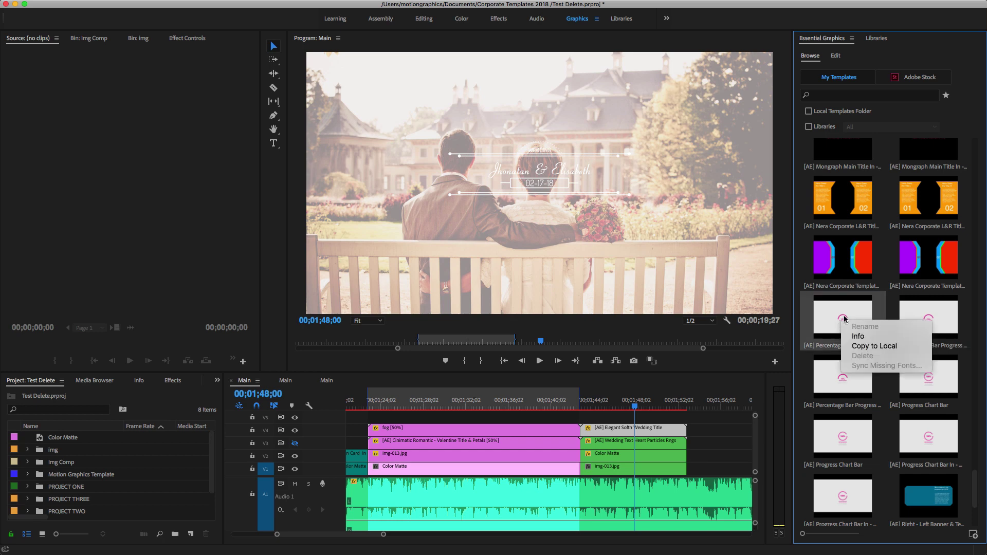
left_click(944, 311)
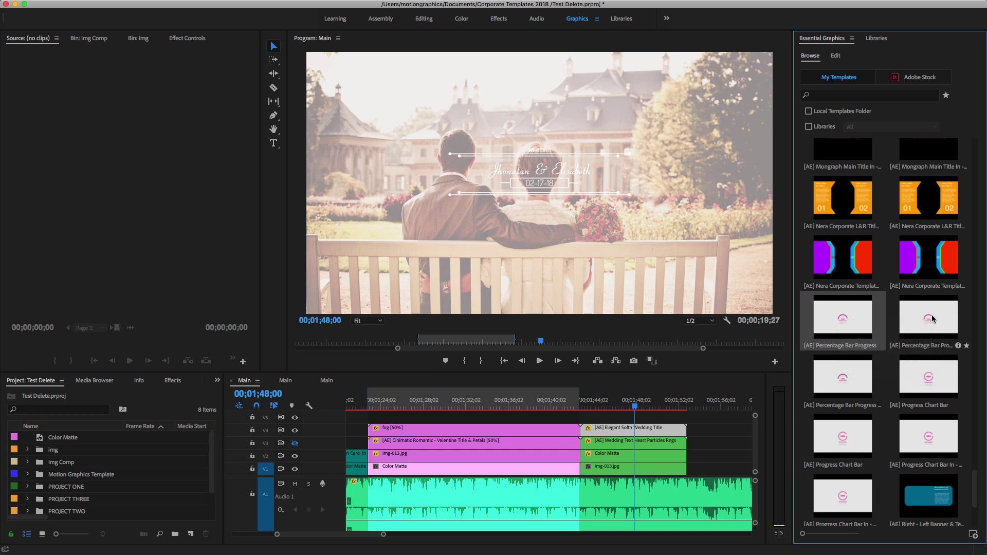
Delete the [AE] Percentage Bar Progress template beside the first one of that name and confirm the deletion.
right_click(934, 320)
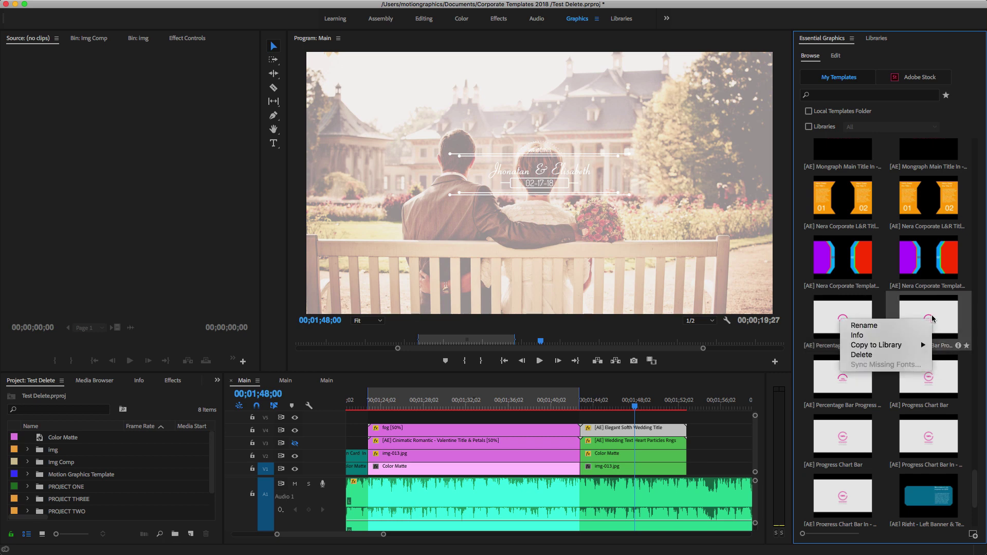
left_click(878, 356)
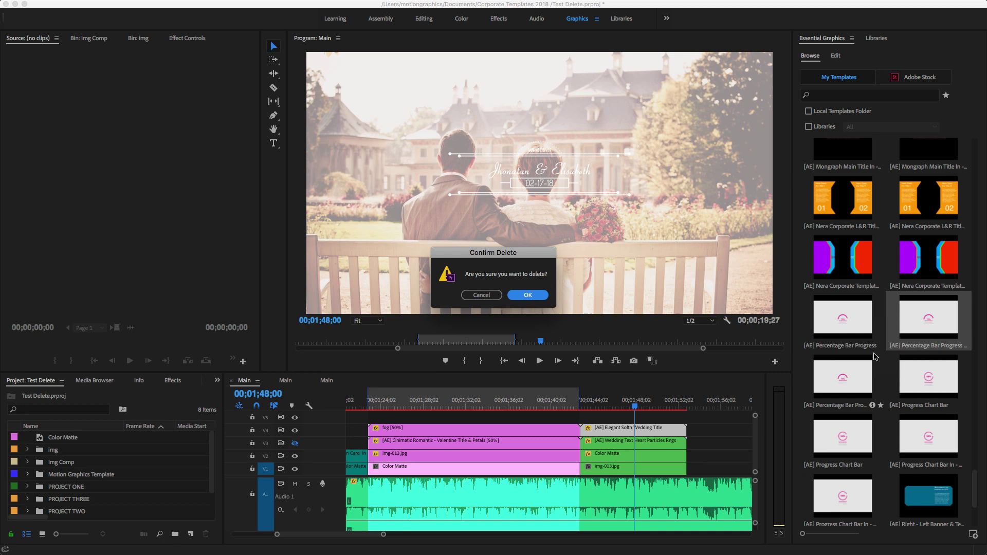
left_click(527, 296)
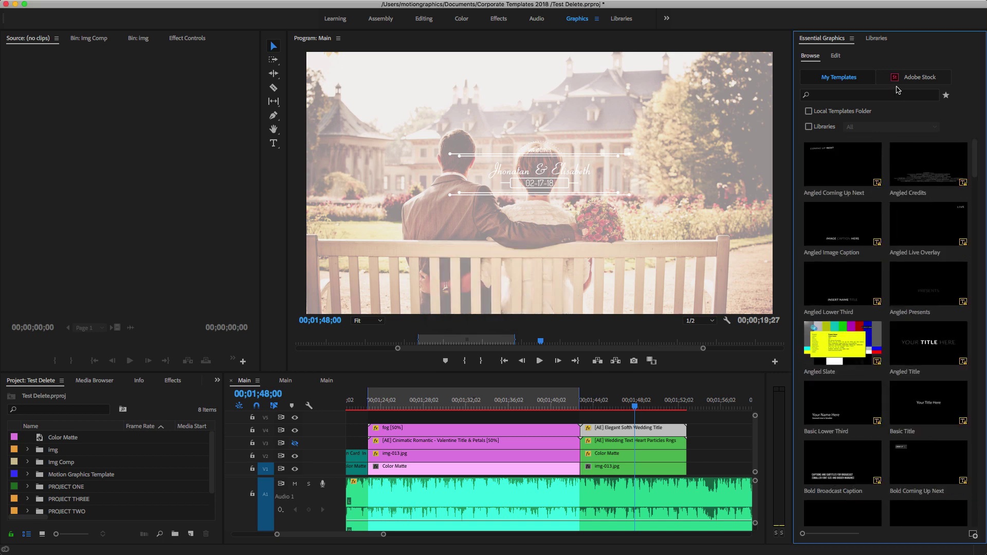
Look over the motion graphics templates in the Nera Puzzle Templates library and return to the Essential Graphics template list.
left_click(877, 39)
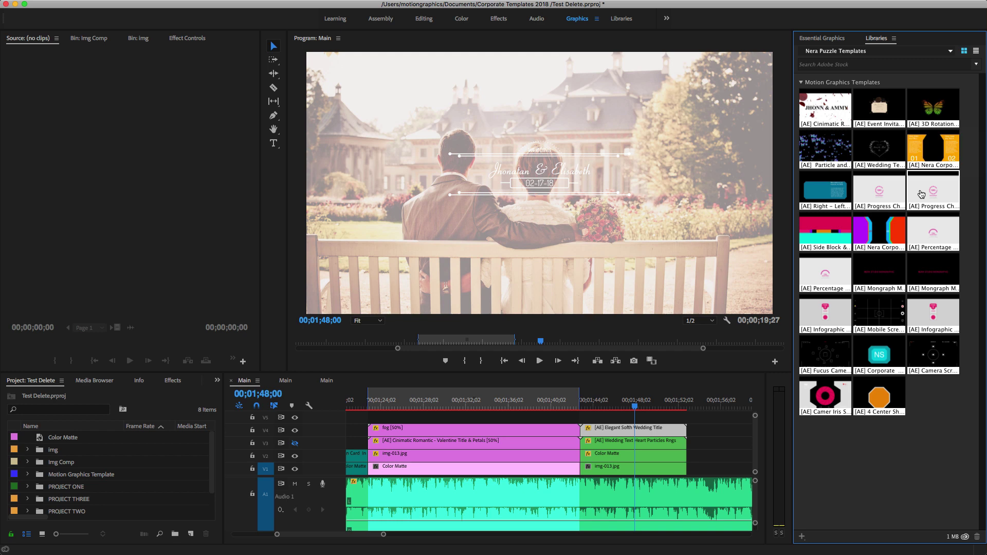
left_click(822, 38)
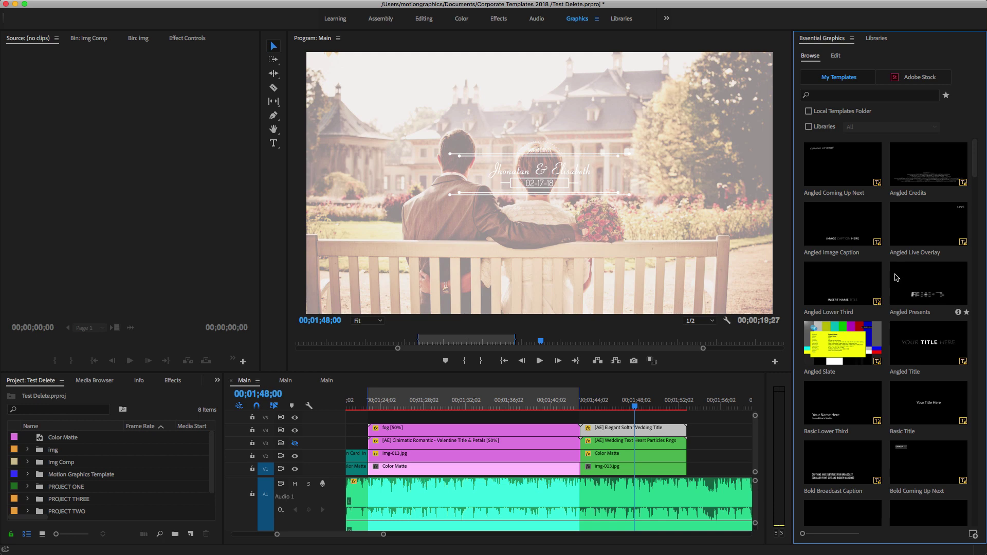
Select the templates from Angled Coming Up Next through Bold Coming Up Next and check their shared management options.
left_click(858, 185)
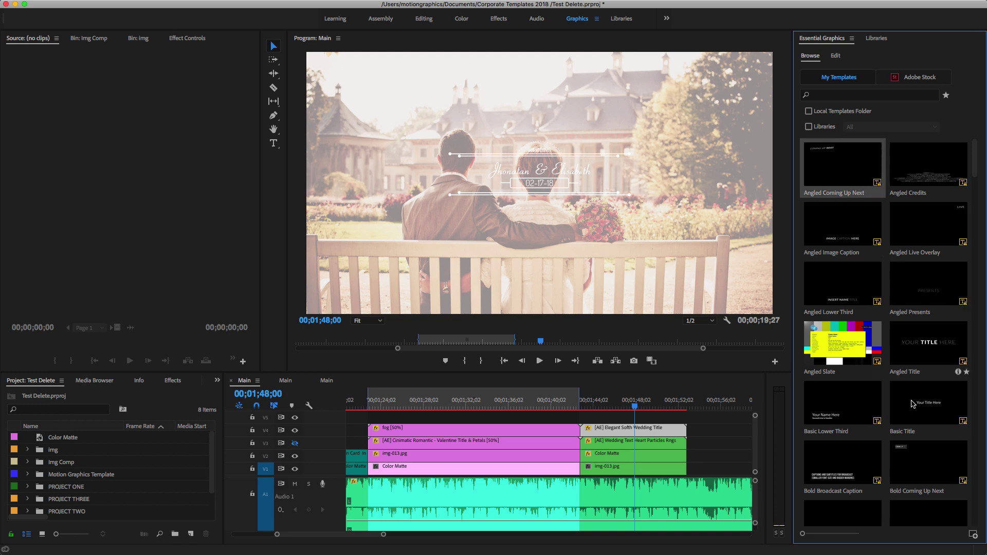
left_click(924, 455)
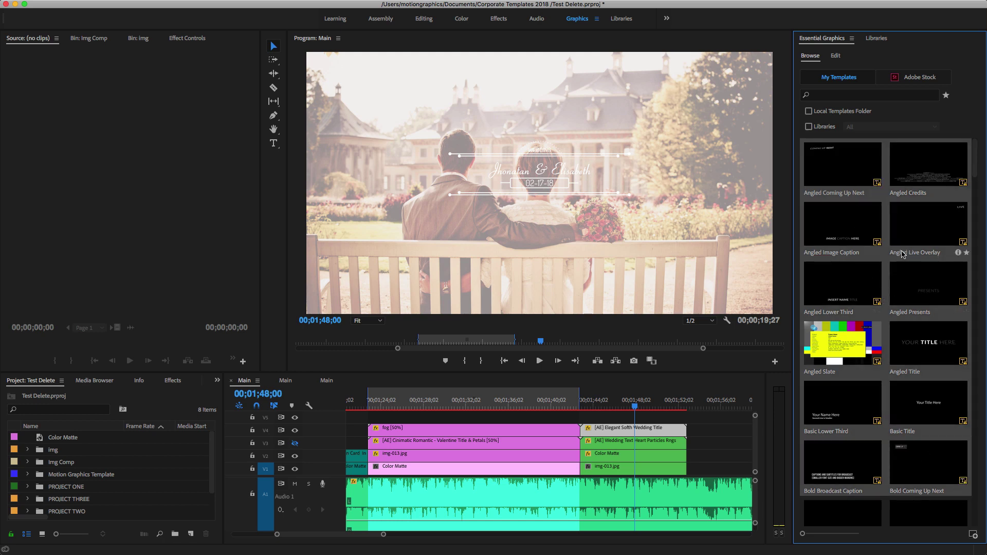
right_click(913, 230)
mouse_move(890, 260)
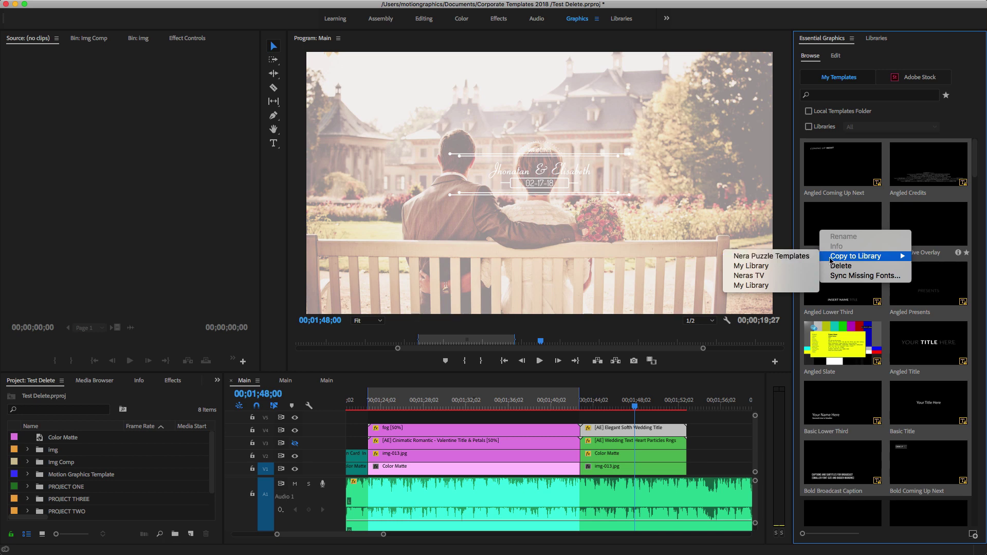
left_click(940, 233)
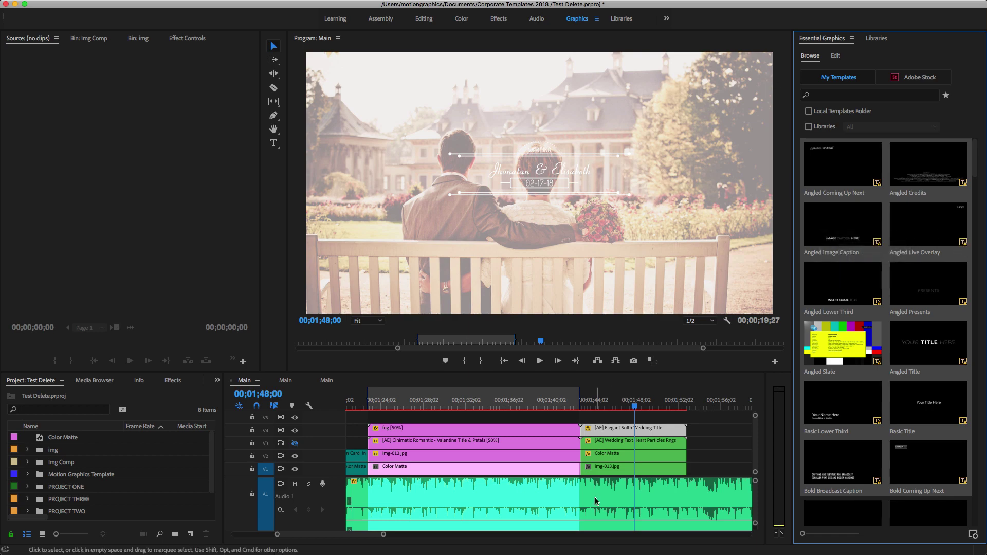
Switch to Safari and review the Motion Factory install instructions and the Anastasiy's Extension Manager download page.
mouse_move(518, 554)
left_click(559, 539)
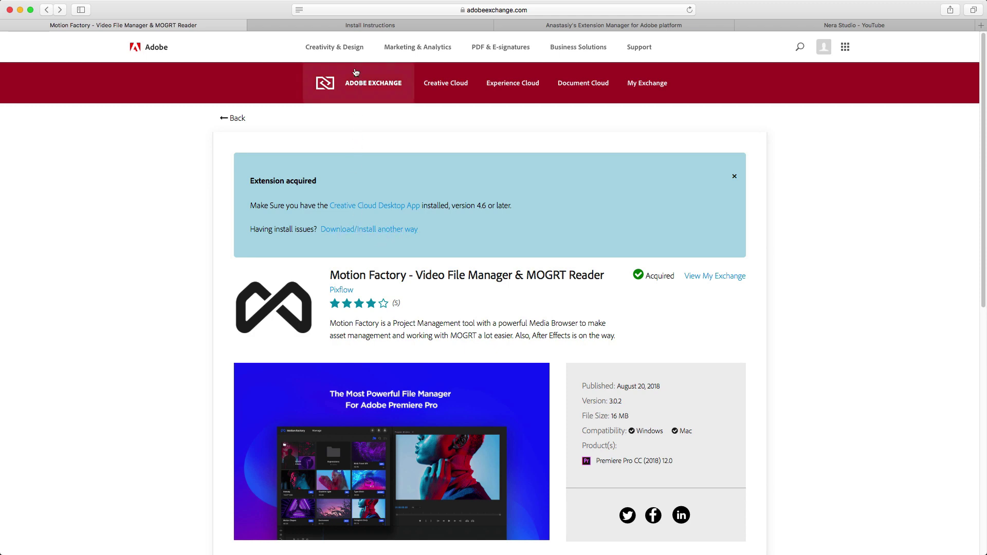
left_click(370, 23)
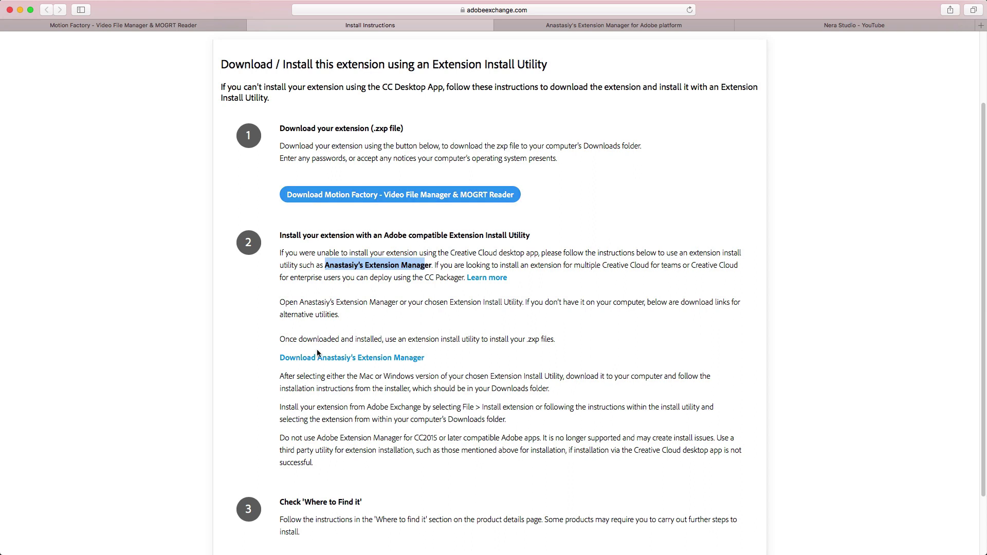
left_click(267, 177)
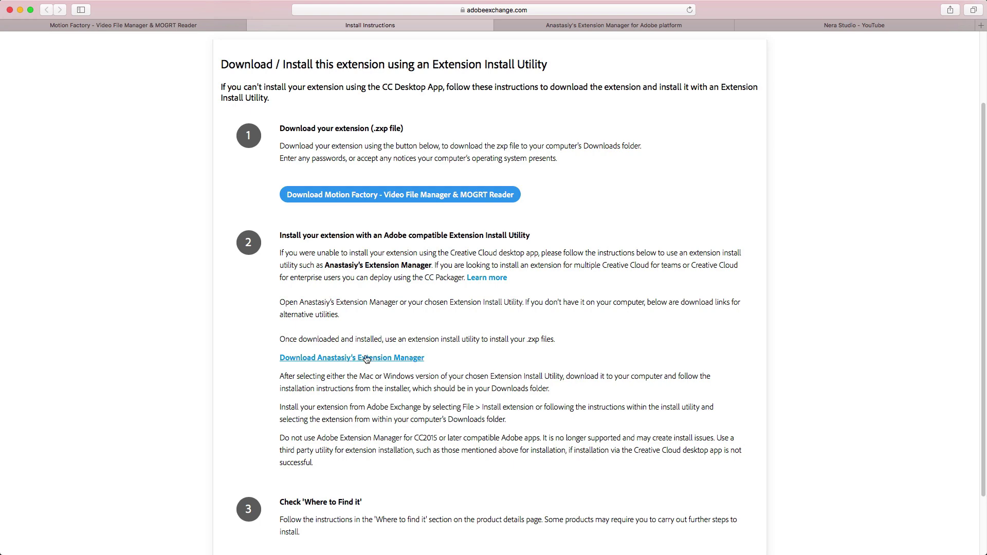
left_click(622, 25)
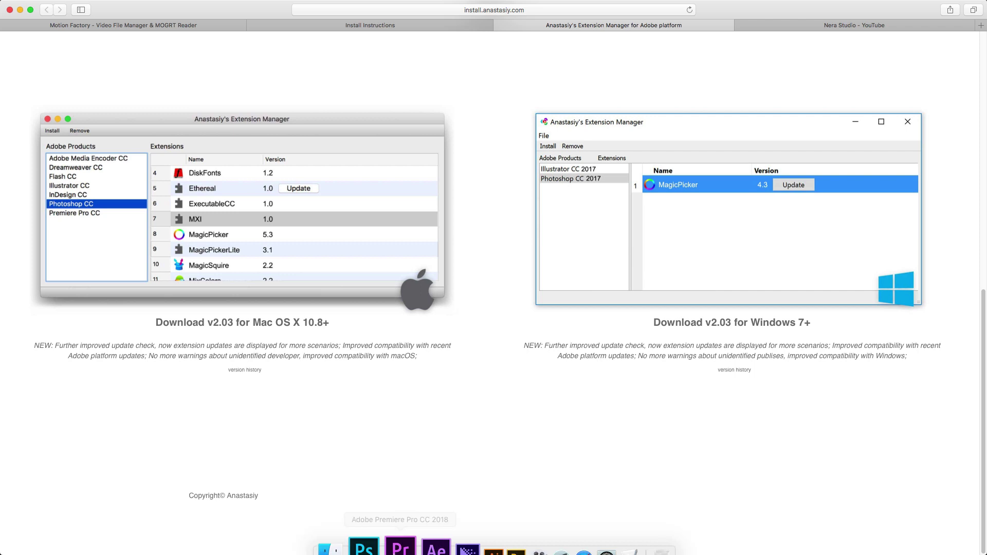
Locate the Motion Factory 3.0.2 .zxp package in the Downloads folder in Finder.
left_click(347, 518)
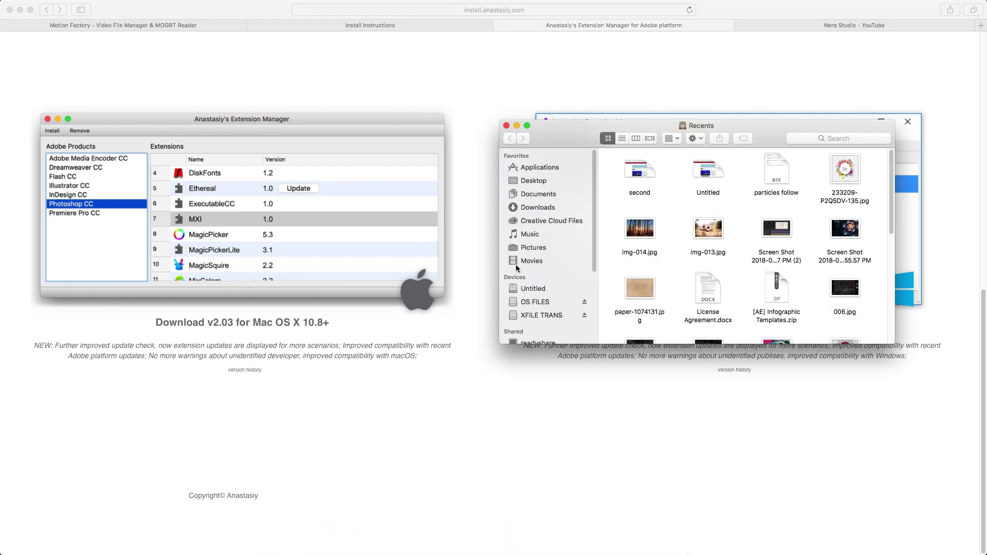
left_click(561, 208)
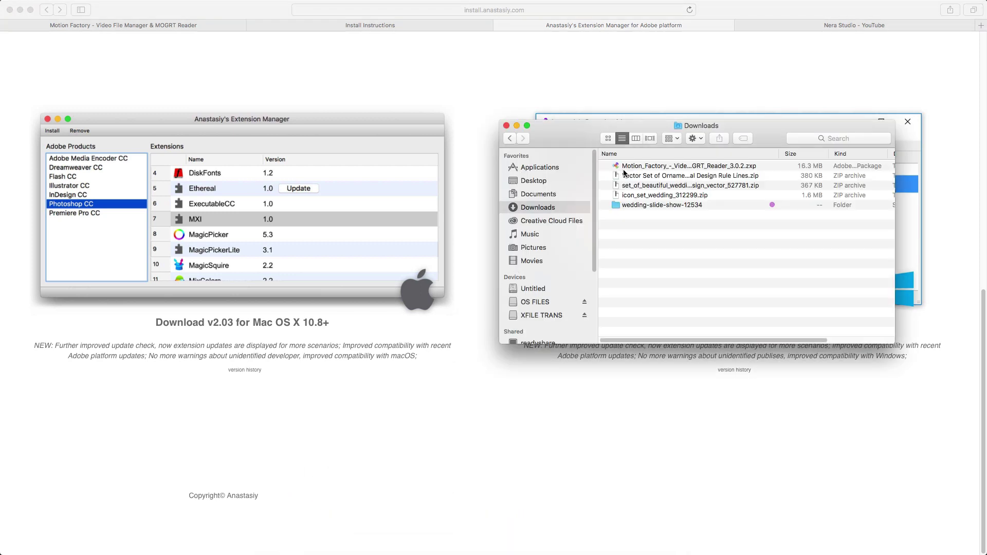
left_click(652, 167)
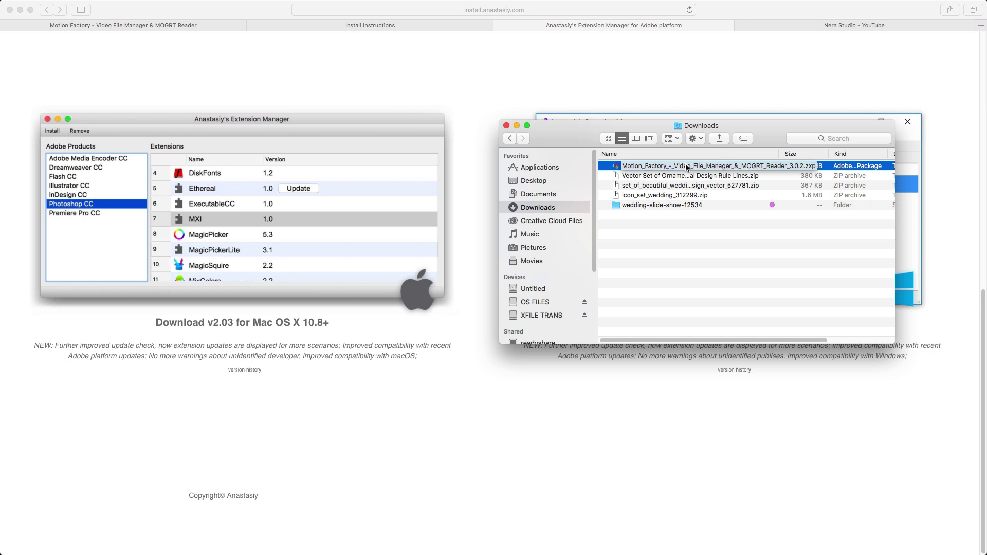
left_click(551, 167)
scroll(755, 265, "down", 5)
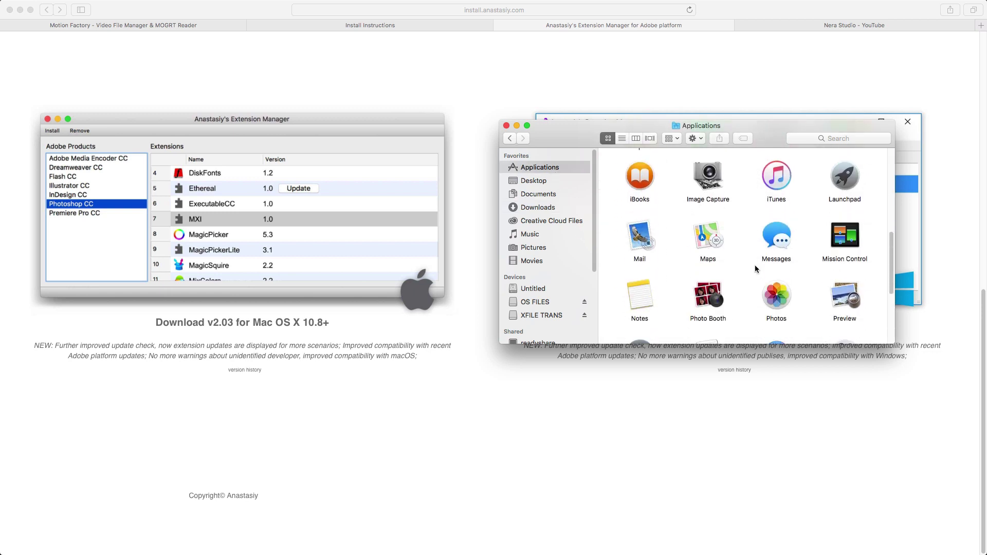
scroll(755, 268, "down", 5)
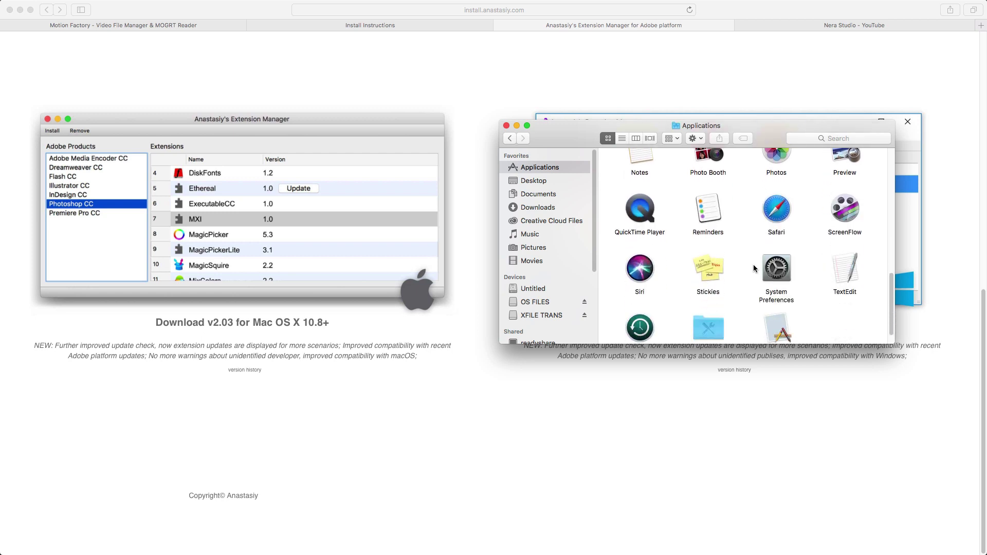
left_click(672, 494)
Launch ExtensionManager, move its window higher on the screen, and show the extensions for Premiere Pro CC.
mouse_move(510, 554)
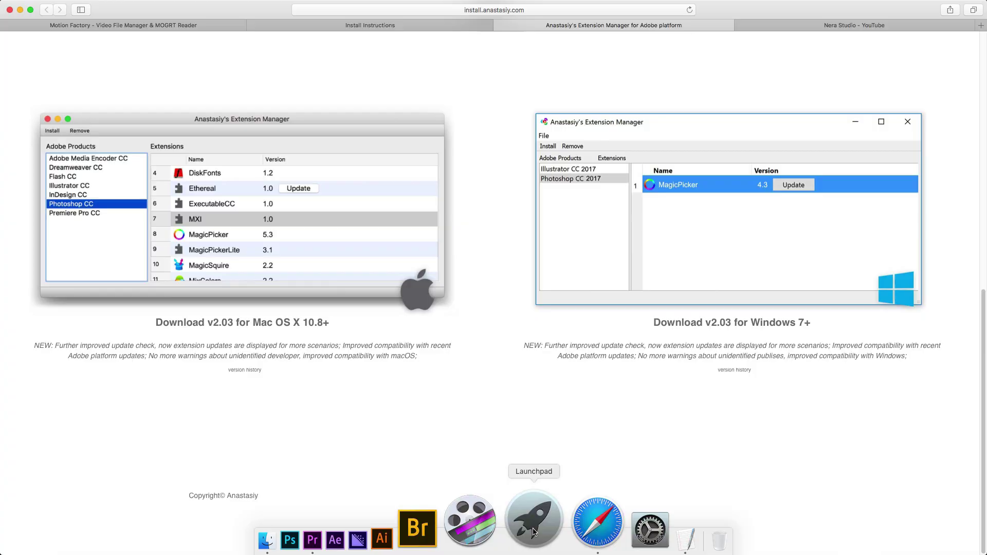
left_click(535, 530)
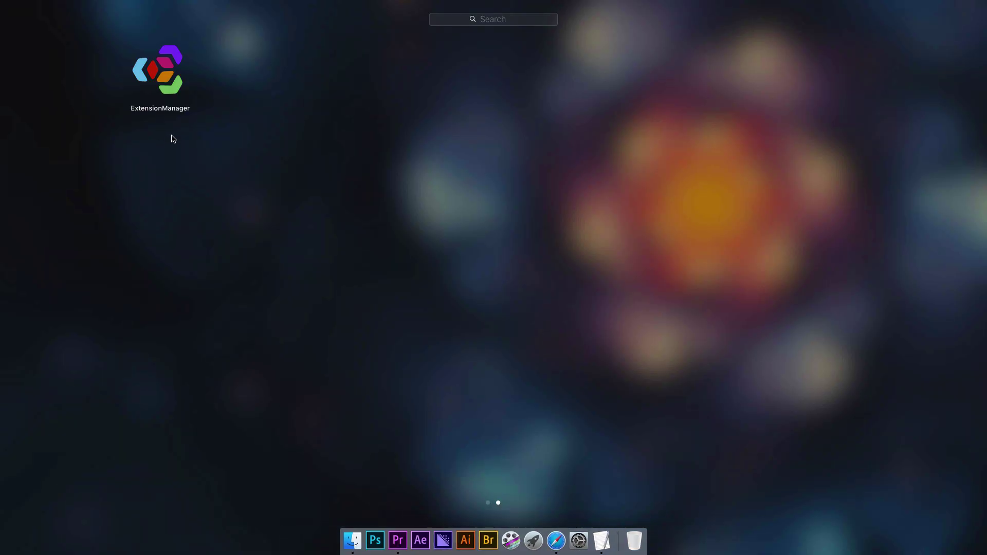
left_click(172, 79)
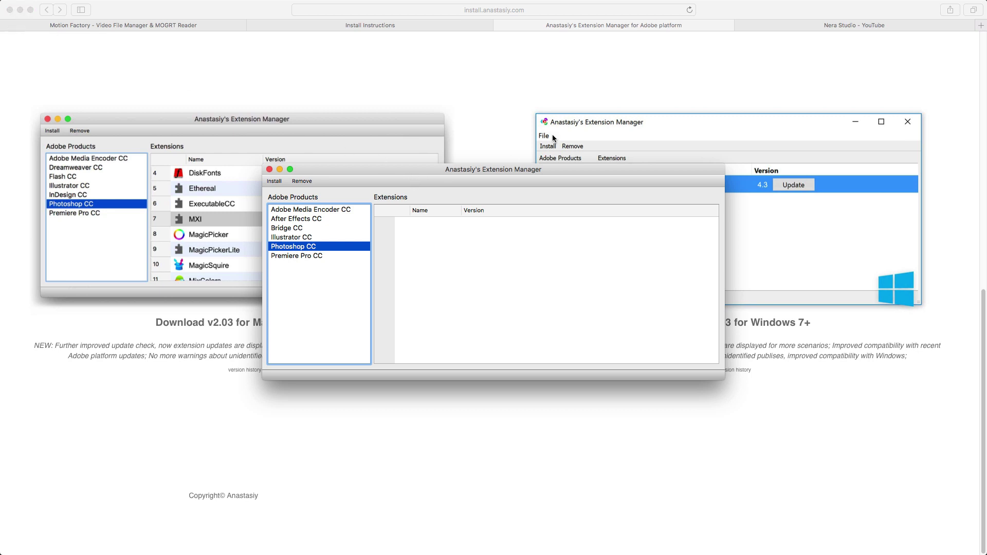
left_click_drag(494, 183, 517, 83)
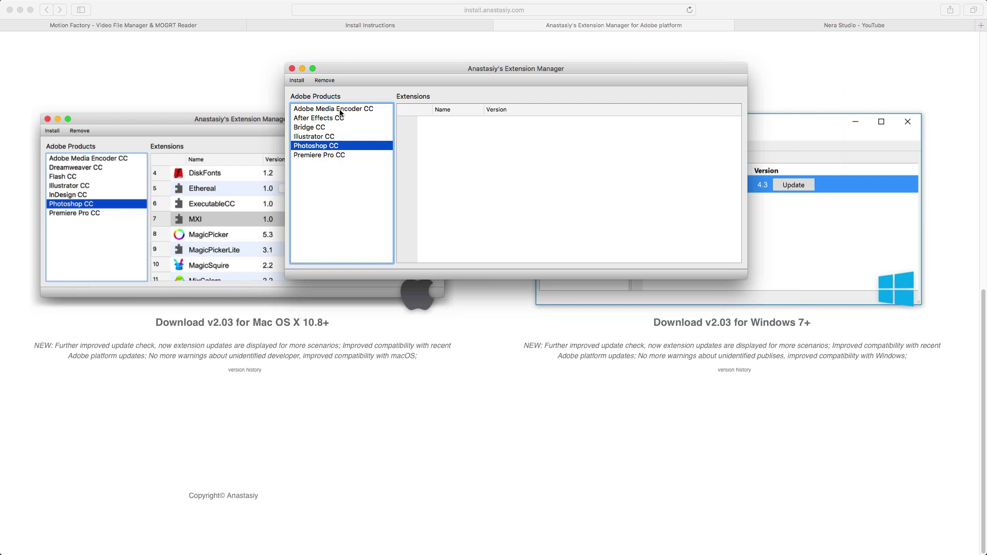
left_click(332, 156)
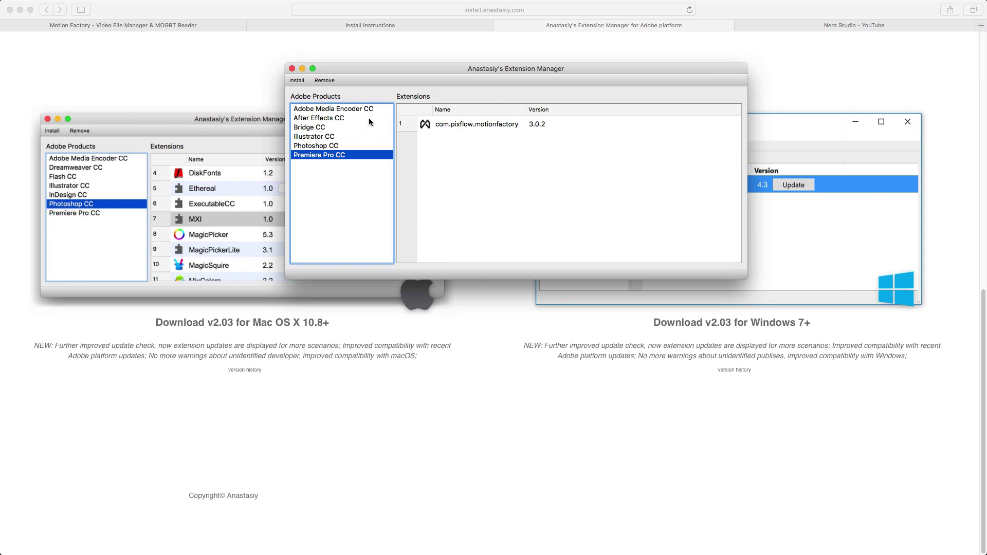
Start an extension install, choose the Motion Factory 3.0.2 .zxp package from Downloads, and cancel the file selection.
left_click(296, 81)
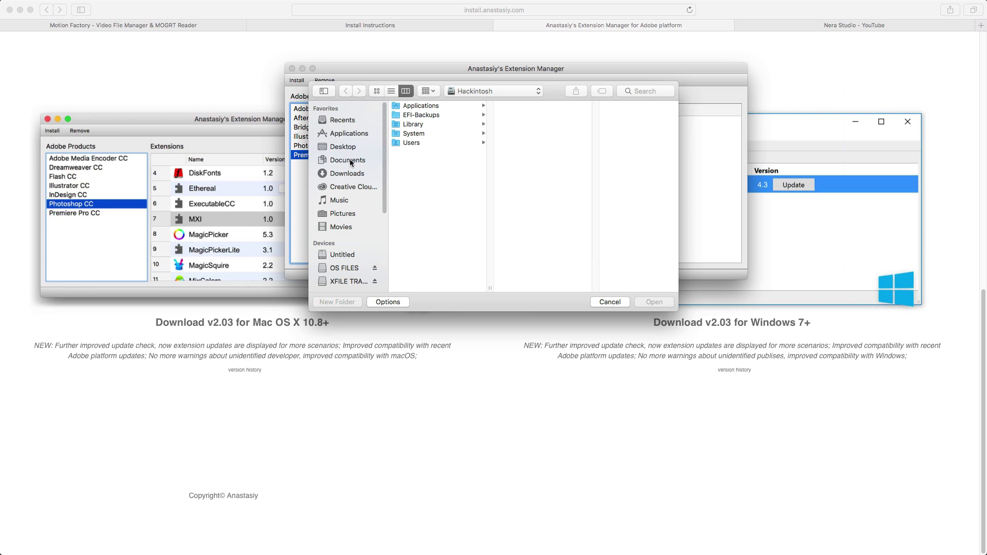
left_click(347, 174)
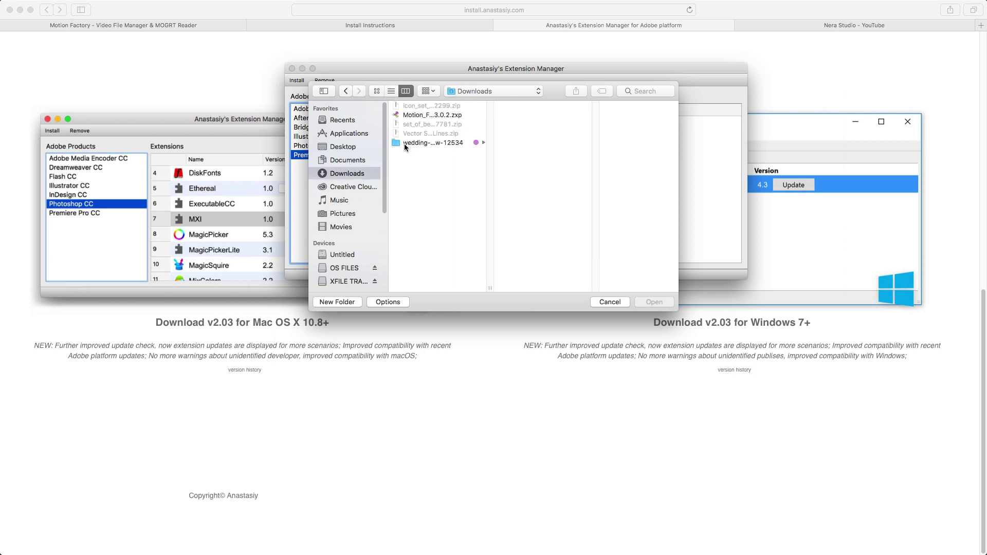
left_click(440, 115)
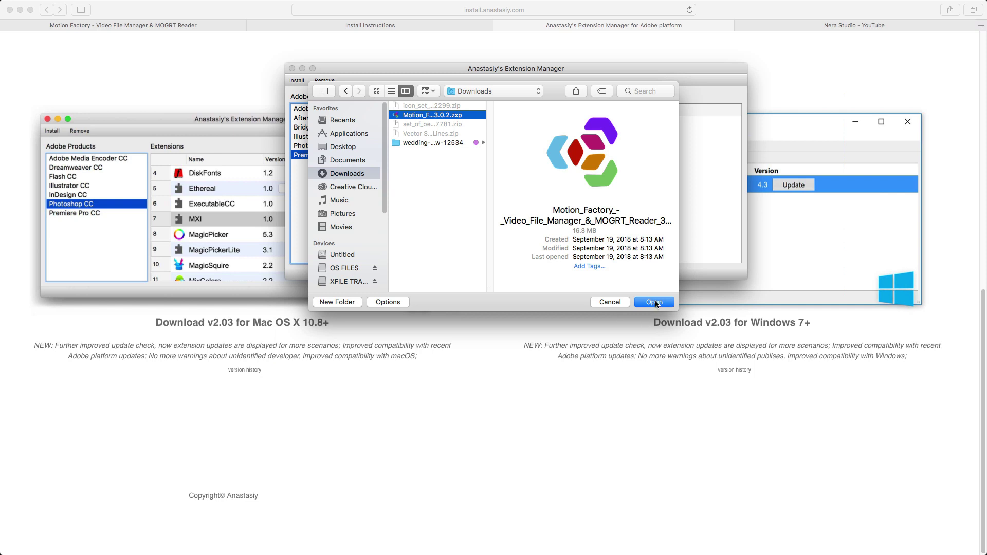
left_click(612, 303)
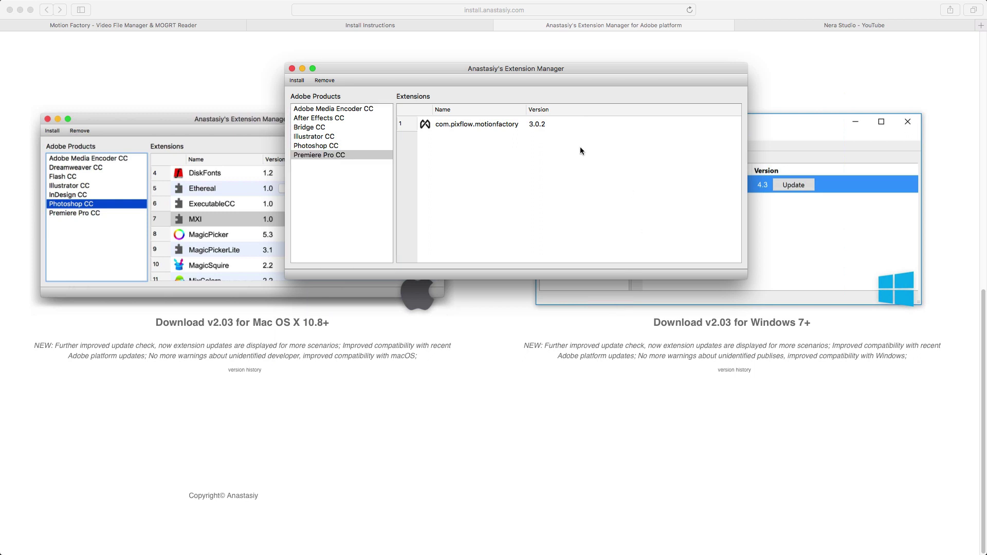
Close Anastasiy's Extension Manager and bring a Finder window to the middle of the screen.
left_click(461, 122)
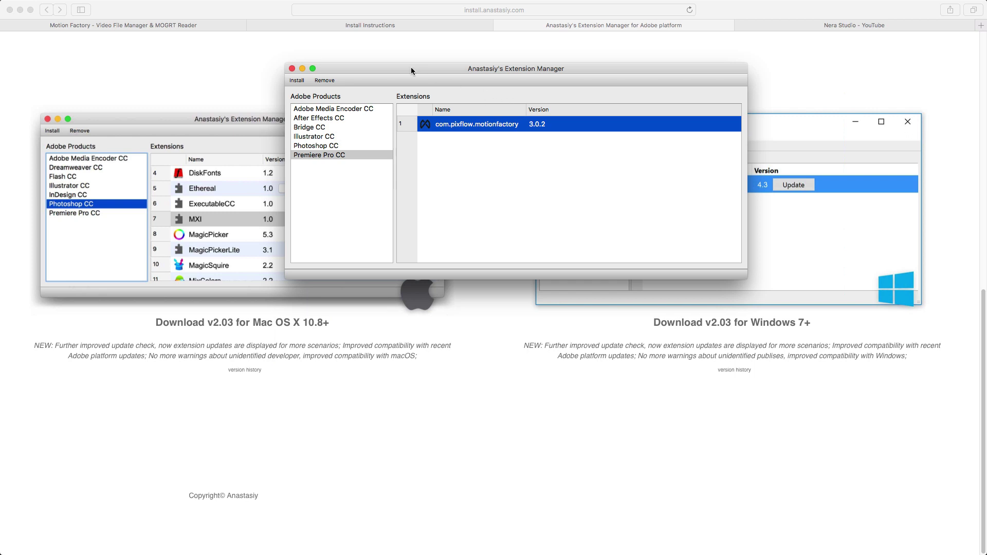
left_click(293, 68)
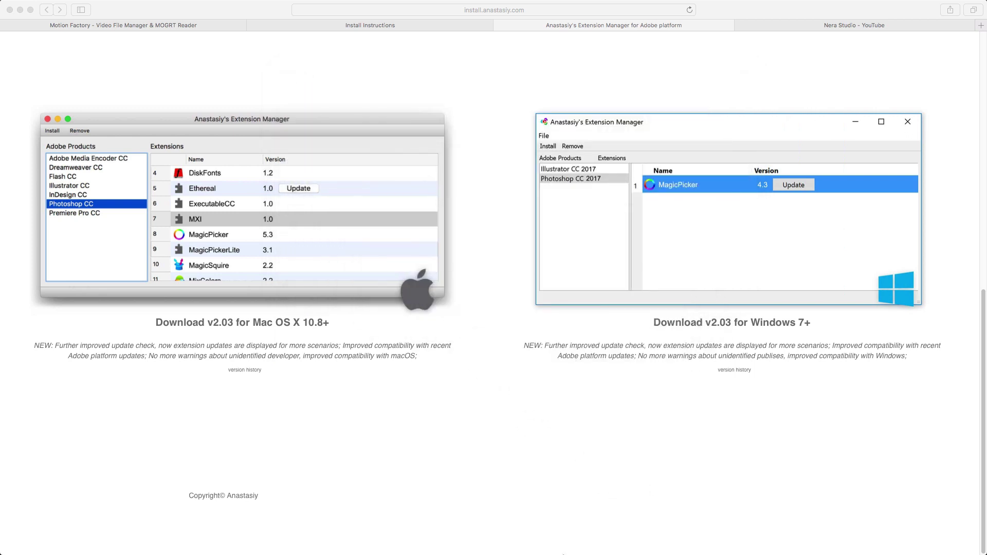
mouse_move(510, 554)
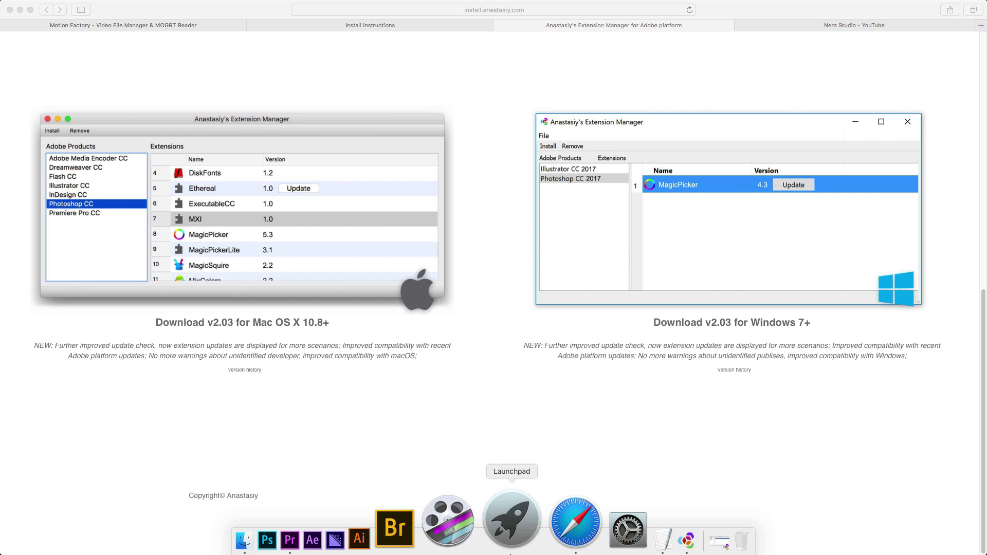
left_click(330, 537)
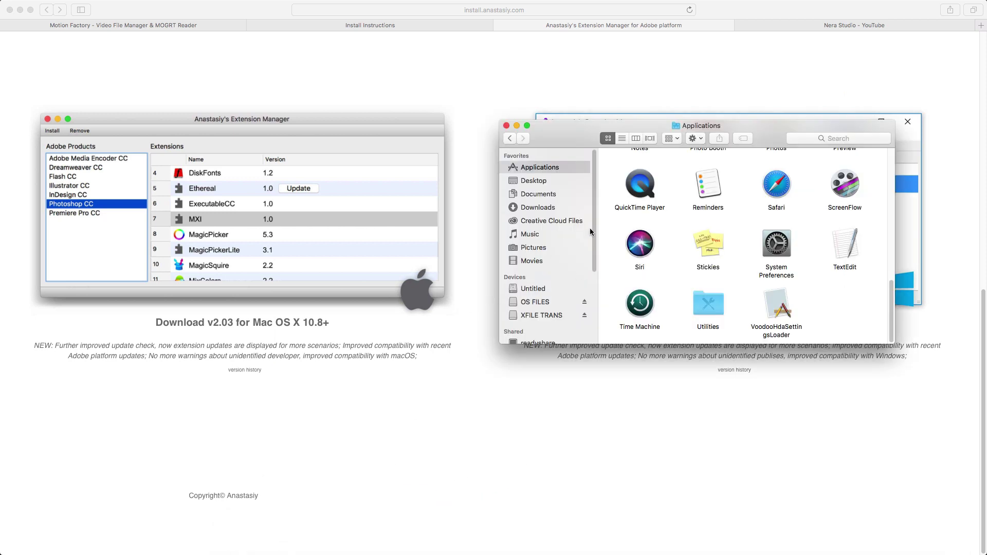
left_click_drag(576, 138, 427, 107)
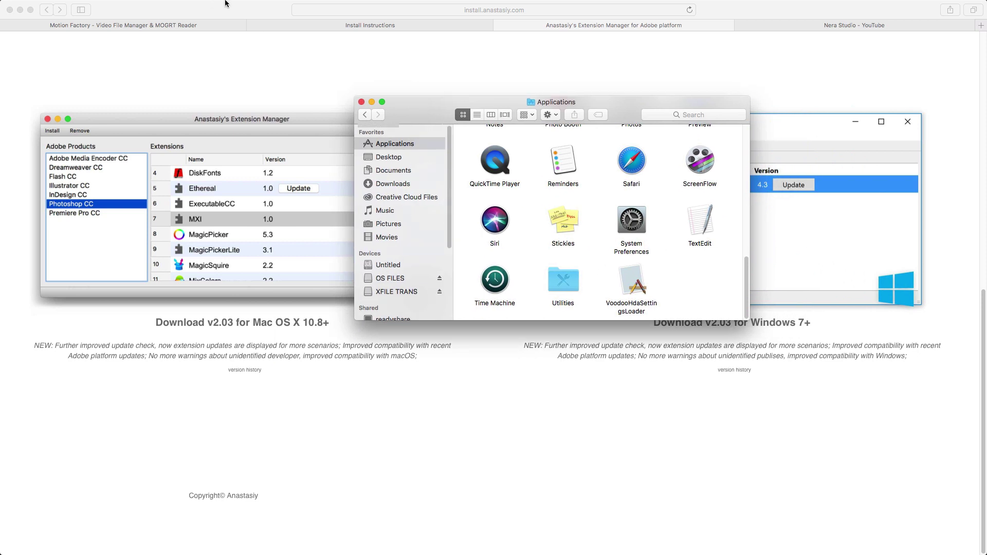
Open the Hackintosh drive from the Computer location, hide its hidden files, and show the contents as a list.
mouse_move(225, 3)
left_click(135, 6)
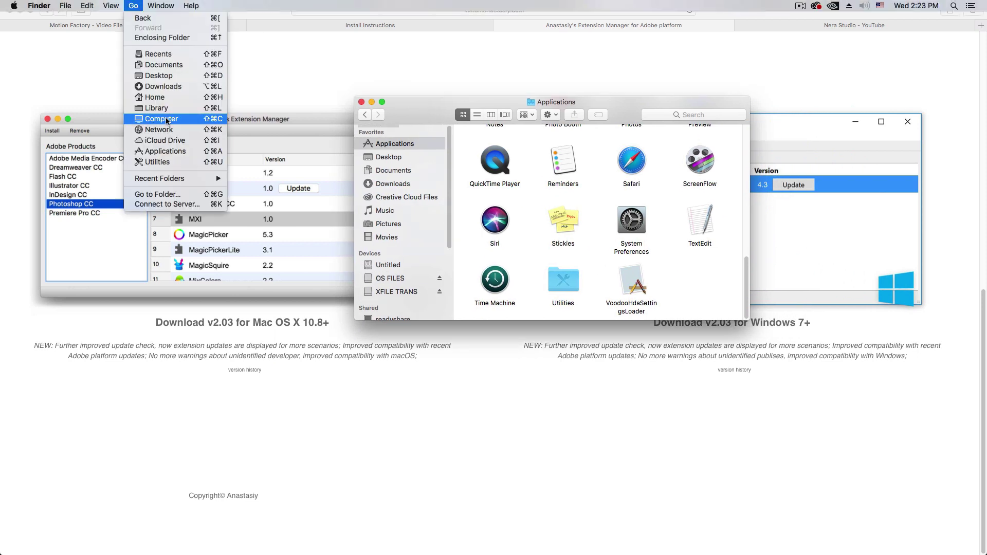
left_click(161, 119)
double_click(488, 152)
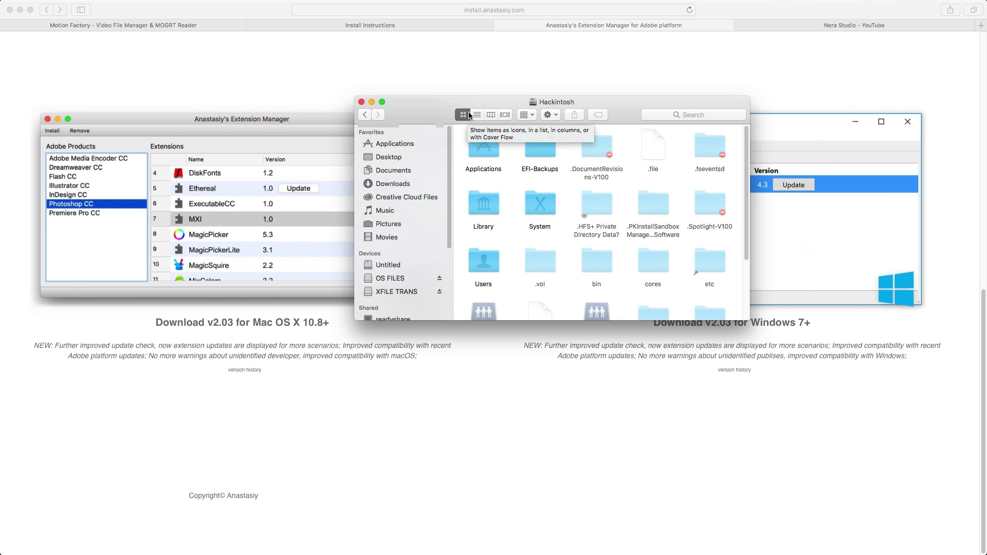
key("super+shift+period")
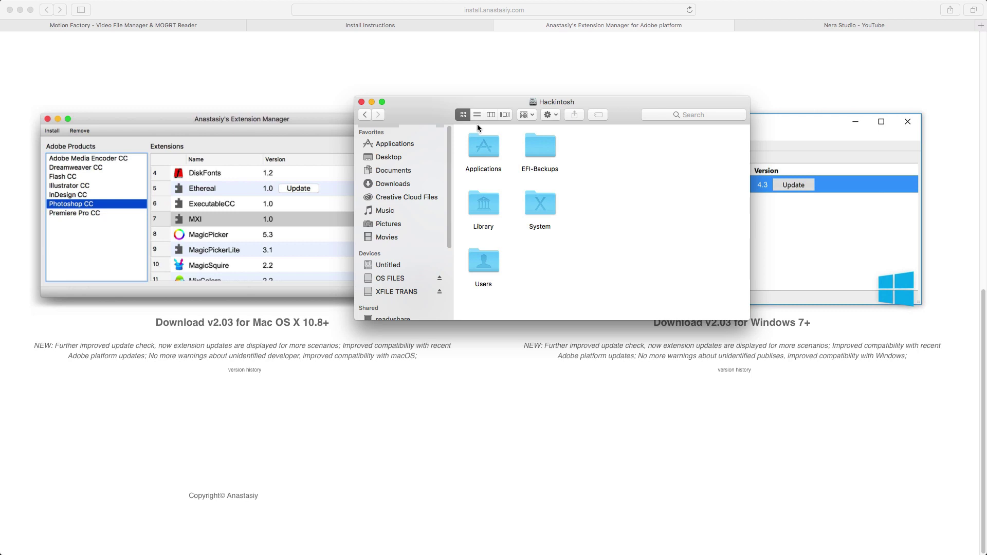
key("super+2")
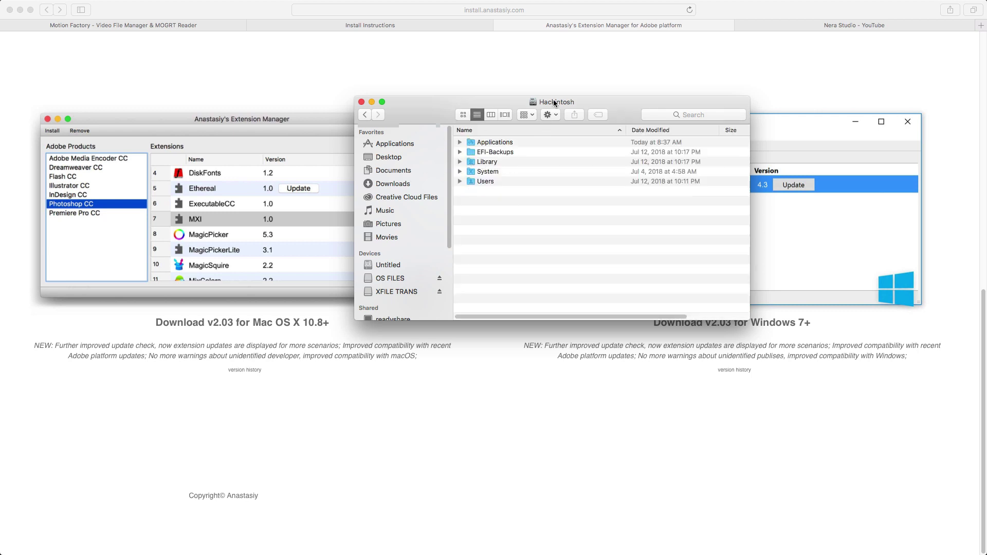
Open the motiongraphics home folder under Users, reveal hidden files, and open its Library folder.
double_click(485, 182)
left_click(490, 145)
double_click(490, 144)
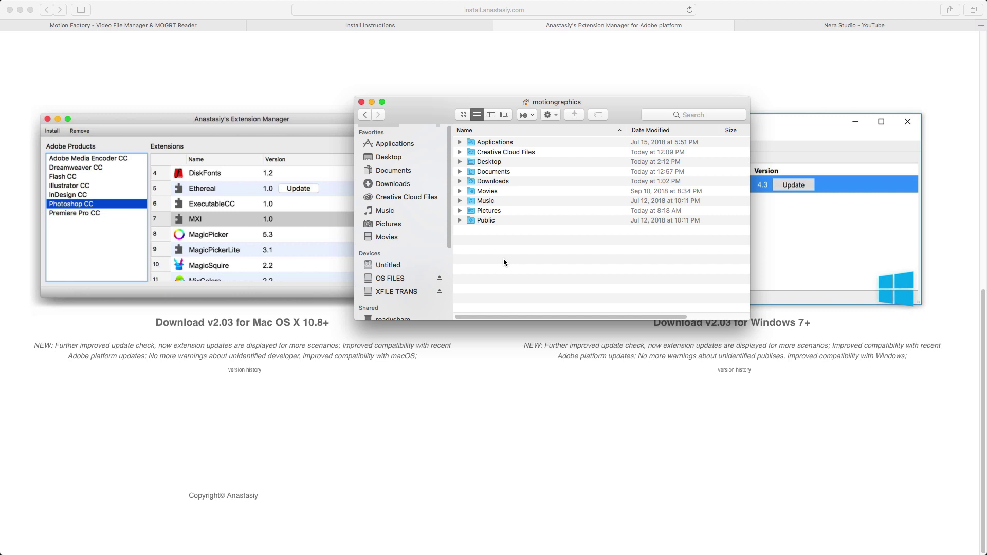
key("super+shift+period")
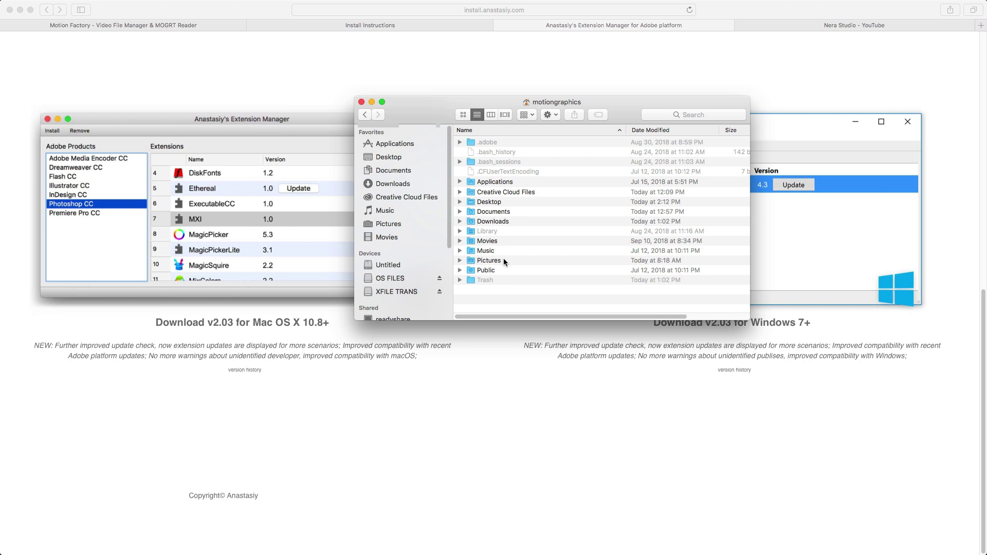
double_click(491, 231)
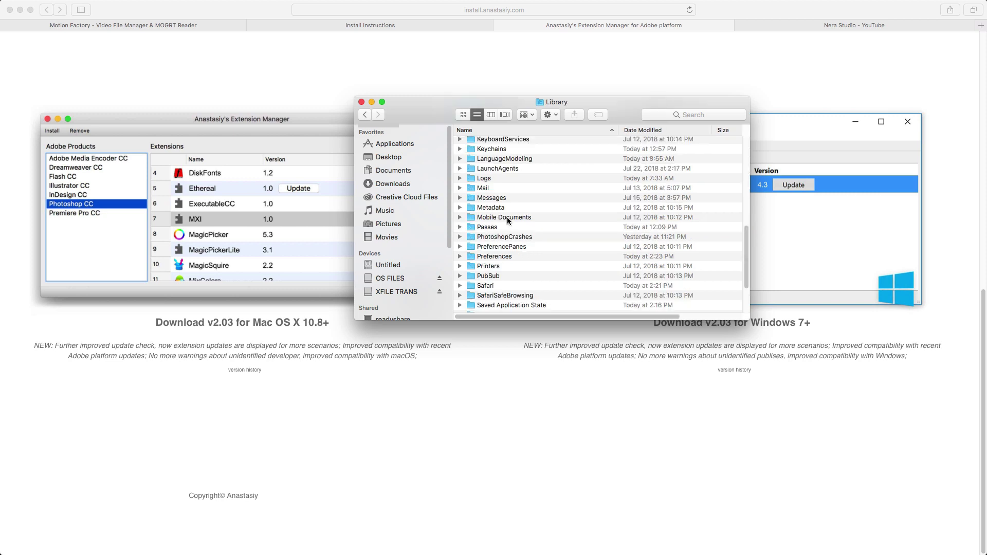
Switch to column view and browse to Application Support > Adobe > CEP > extensions > com.pixflow.motionfactory.
left_click(491, 115)
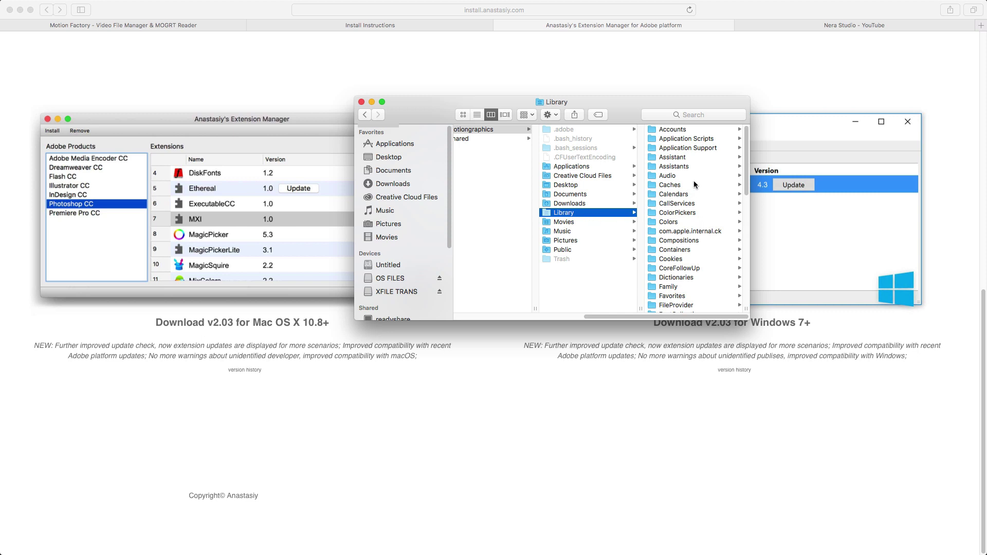
left_click(685, 149)
left_click(671, 158)
left_click(666, 176)
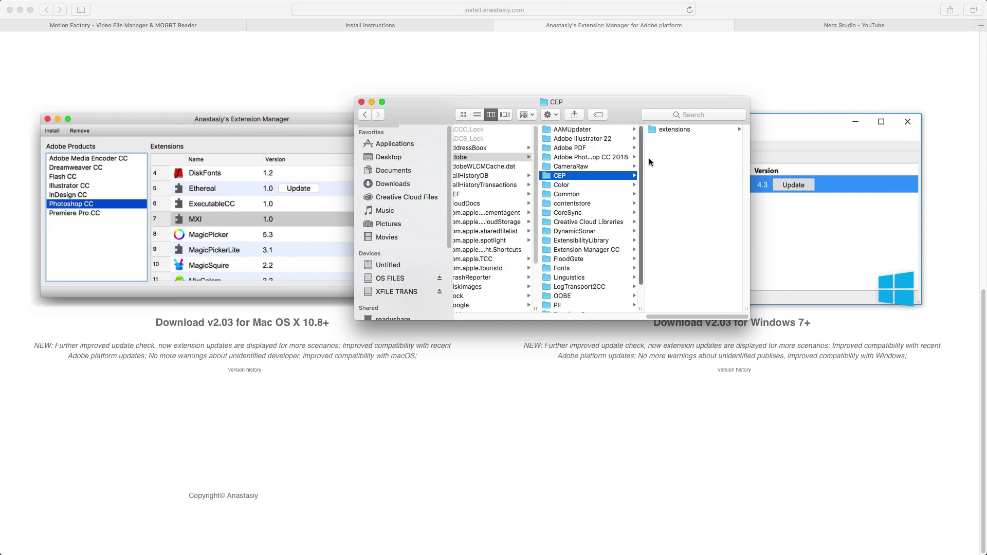
left_click(671, 131)
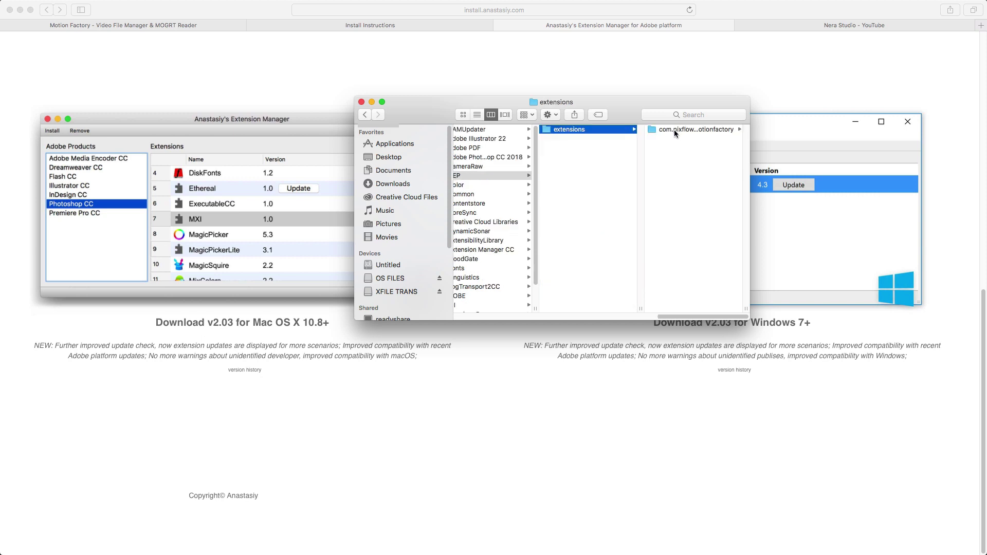
left_click(677, 129)
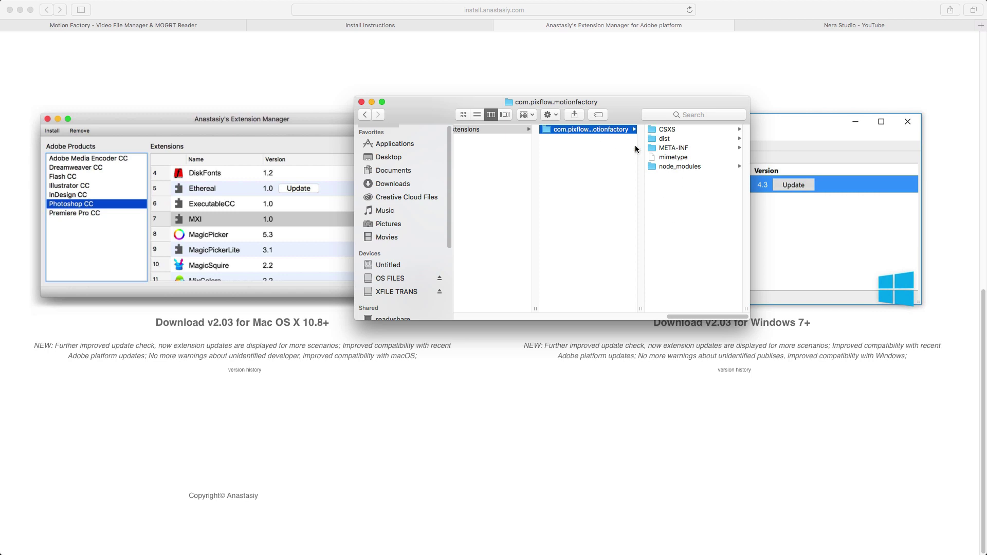
Point out the Move to Trash option for the com.pixflow.motionfactory folder without deleting the folder.
right_click(578, 128)
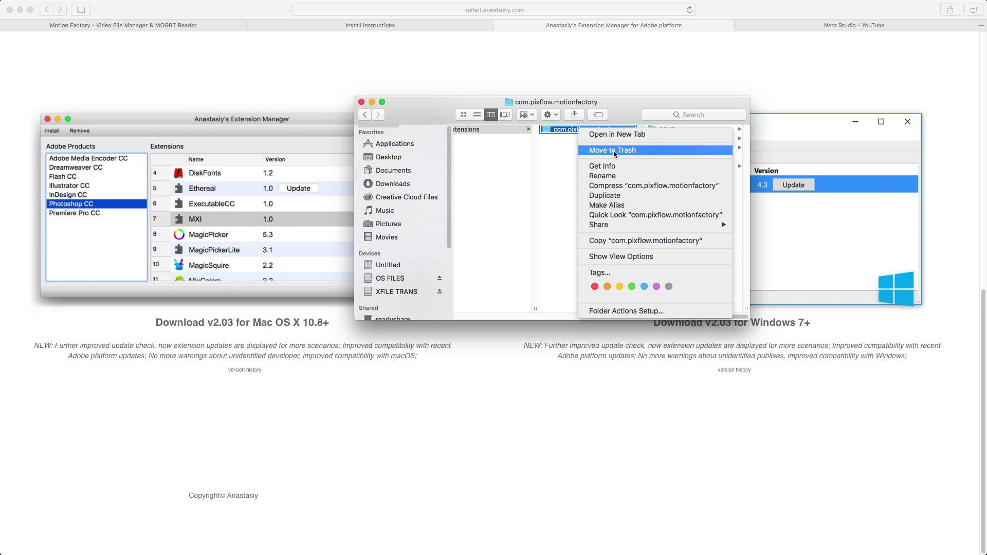
left_click(567, 156)
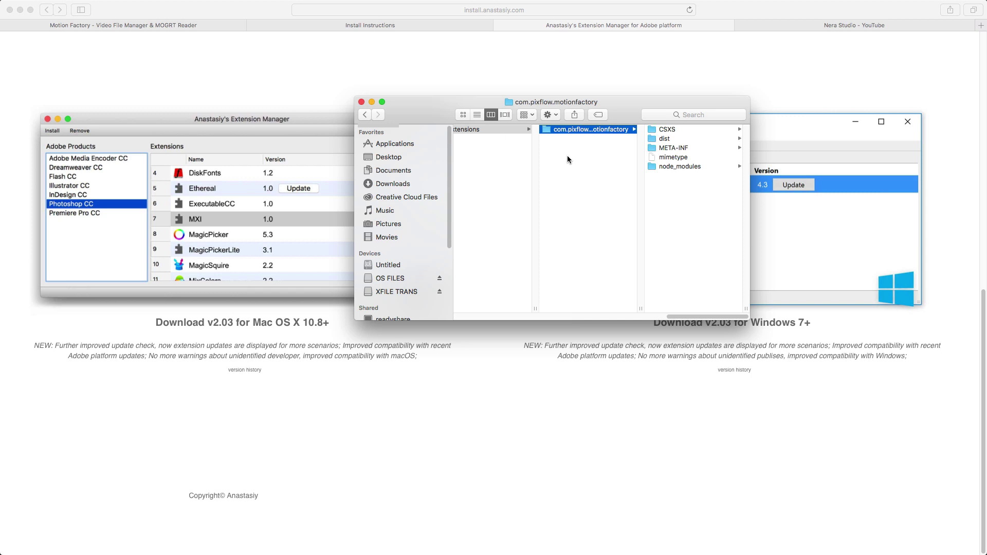
right_click(602, 133)
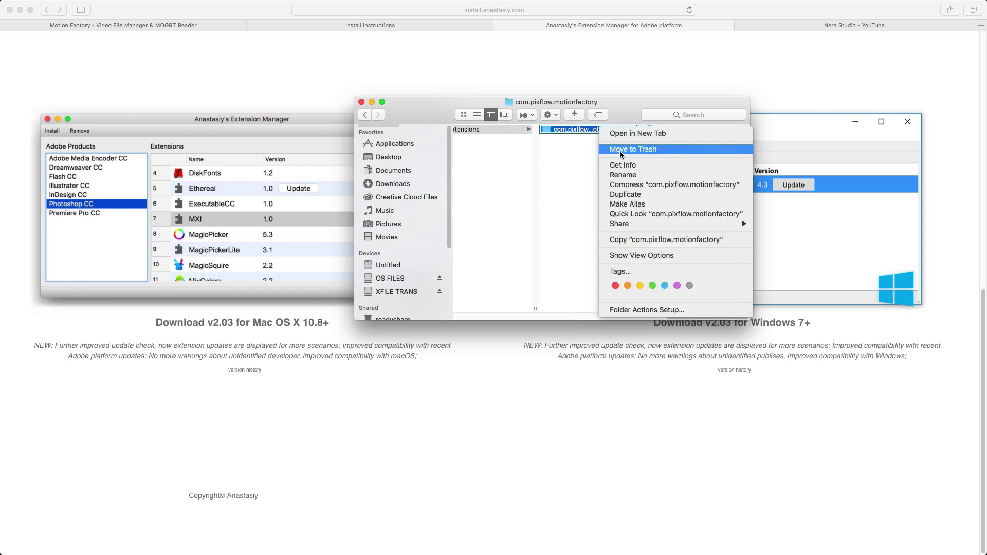
left_click(581, 161)
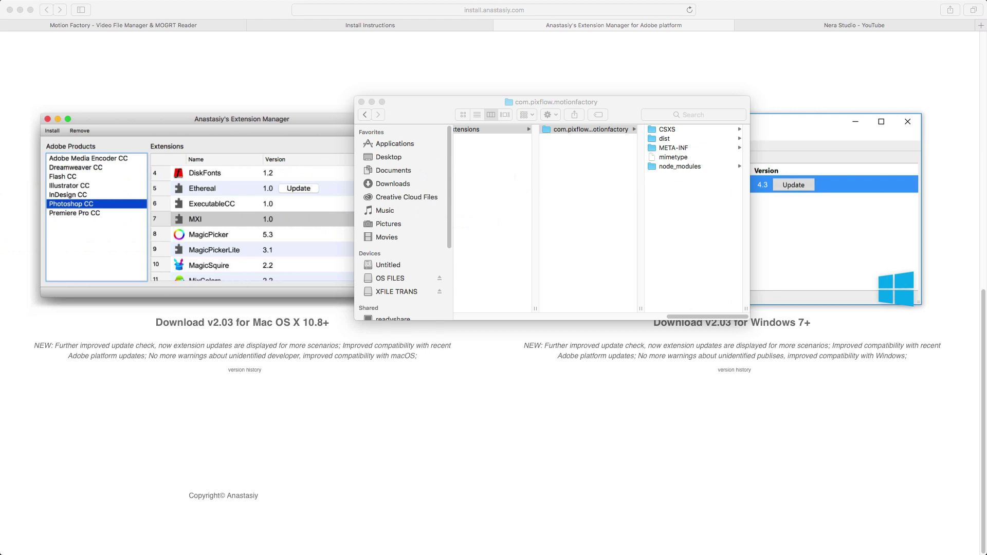
Show the Windows path C:\Program Files (x86)\Common Files\Adobe\CEP\extensions\ in the text note, then put away the note and the Finder window.
key("super+Tab")
left_click_drag(223, 164, 580, 122)
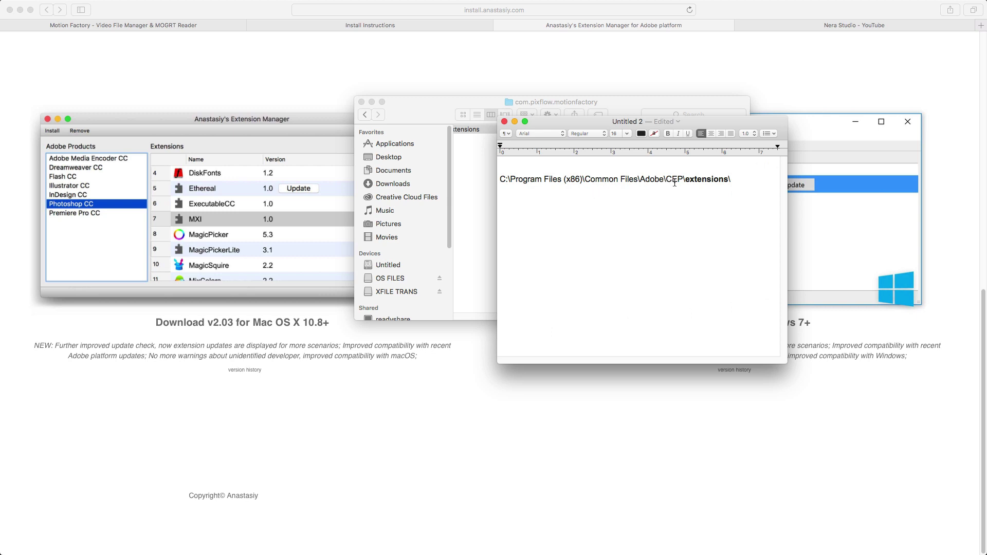
left_click_drag(666, 180, 678, 180)
left_click(515, 121)
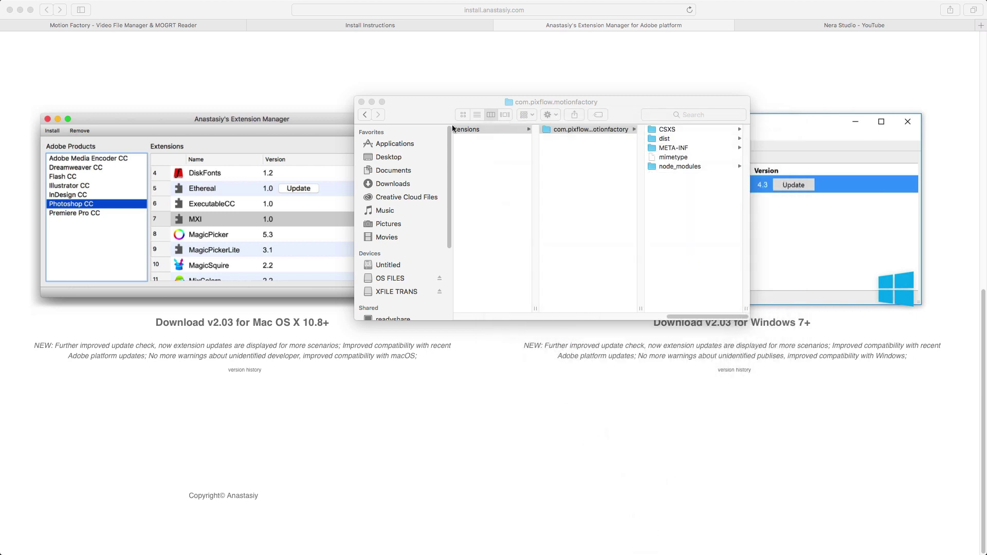
left_click(362, 103)
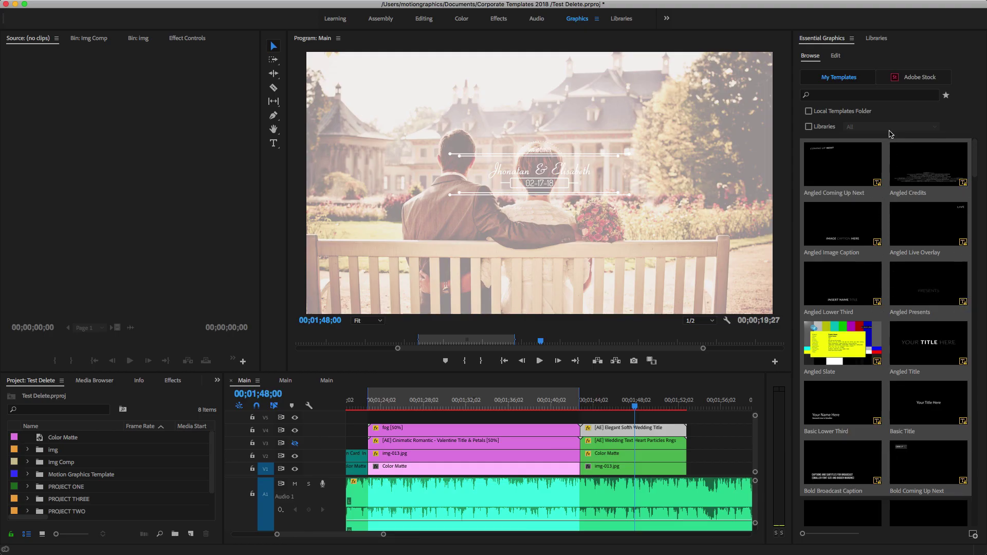
In Premiere Pro, open the Motion Factory extension and dock its panel beside Essential Graphics and Libraries.
left_click(216, 135)
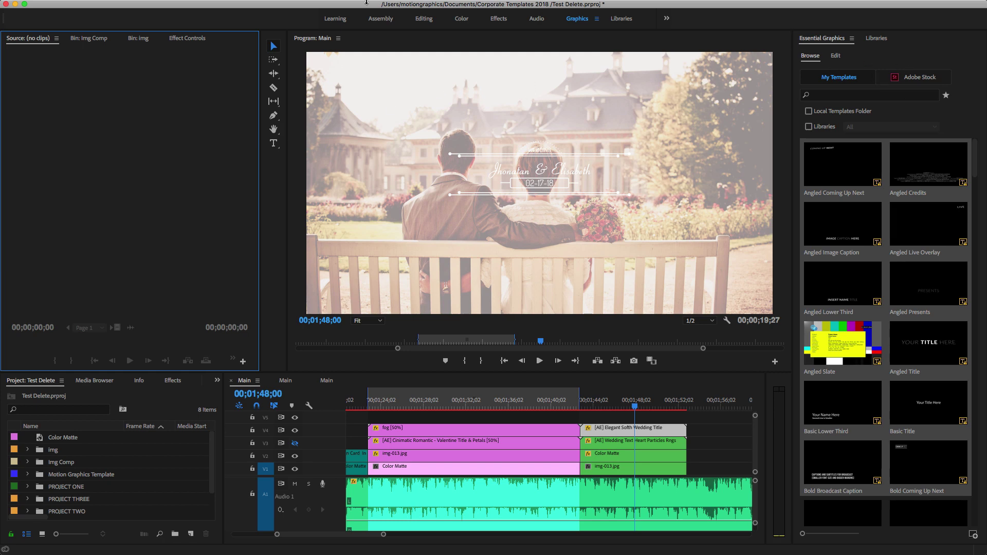
left_click(293, 6)
mouse_move(309, 45)
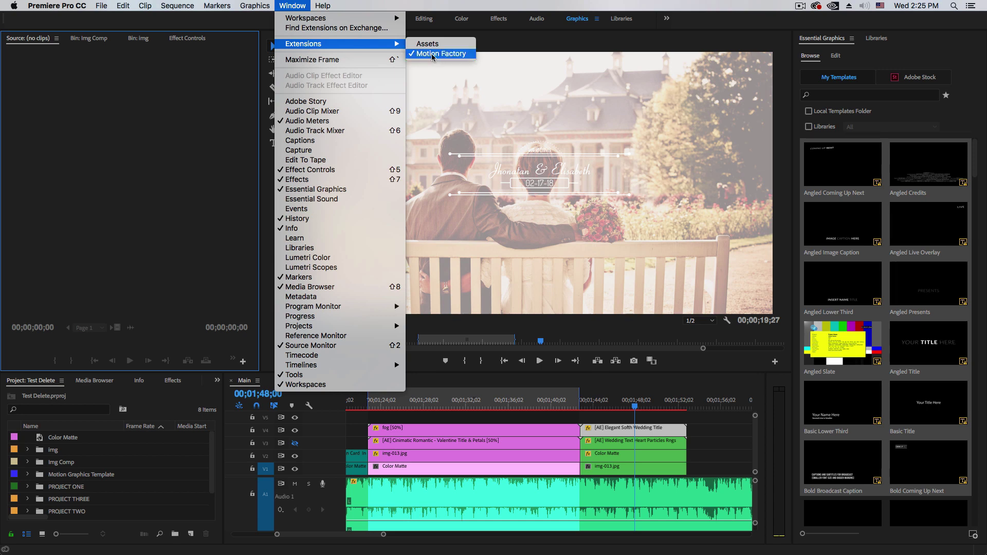
mouse_move(57, 6)
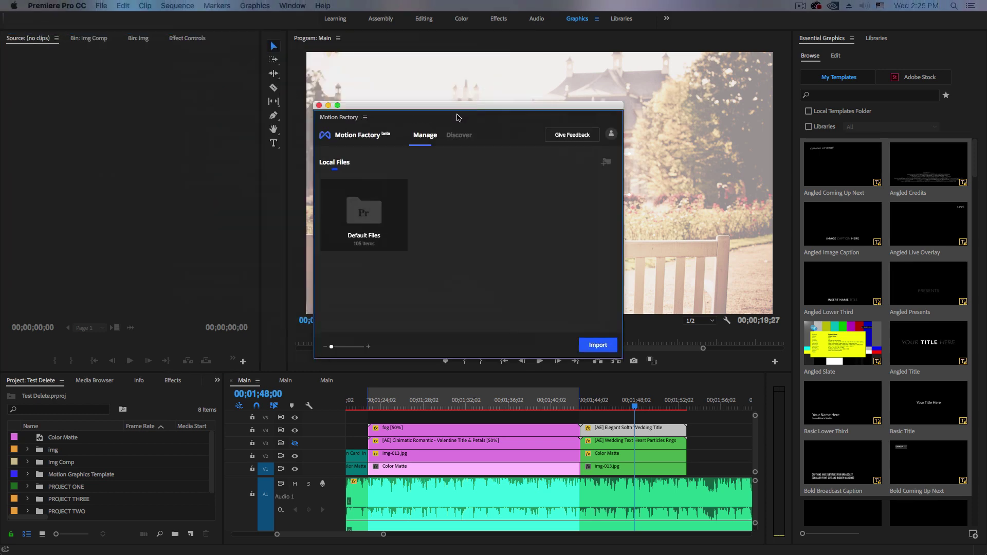
left_click_drag(592, 135, 581, 132)
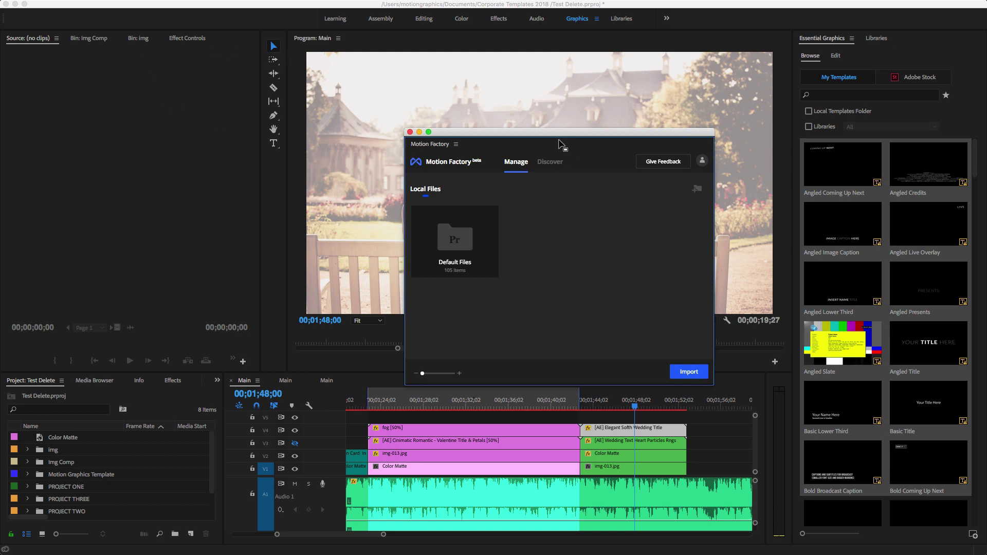
left_click_drag(559, 148, 910, 42)
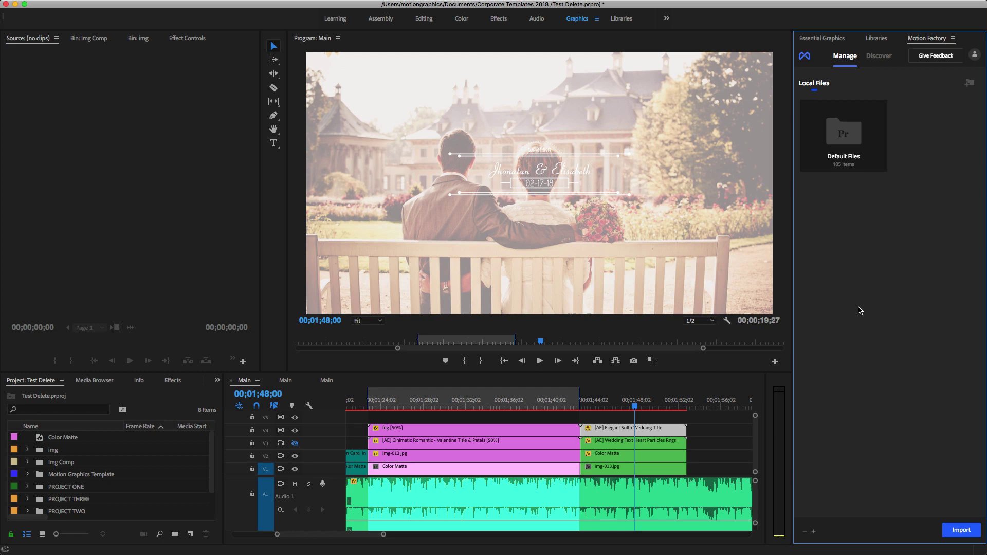
Import the green-tagged Corporate Motion Templates folder into Motion Factory and open it to show its templates.
left_click(965, 533)
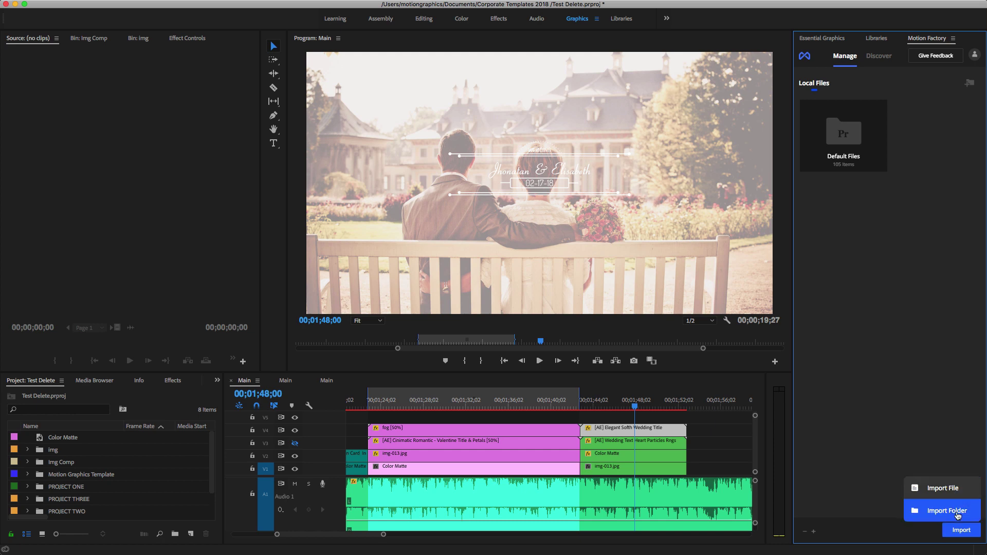
left_click(958, 516)
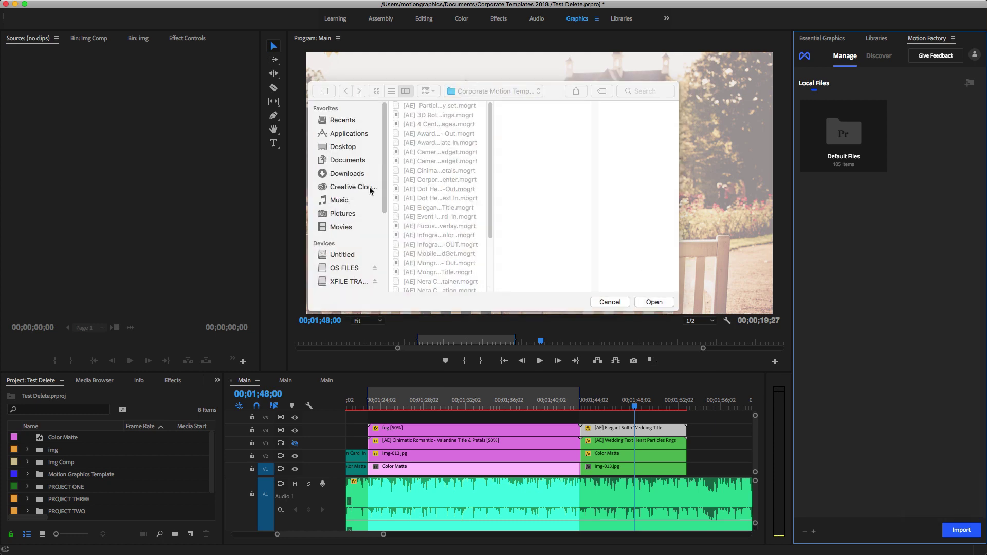
scroll(383, 185, "down", 5)
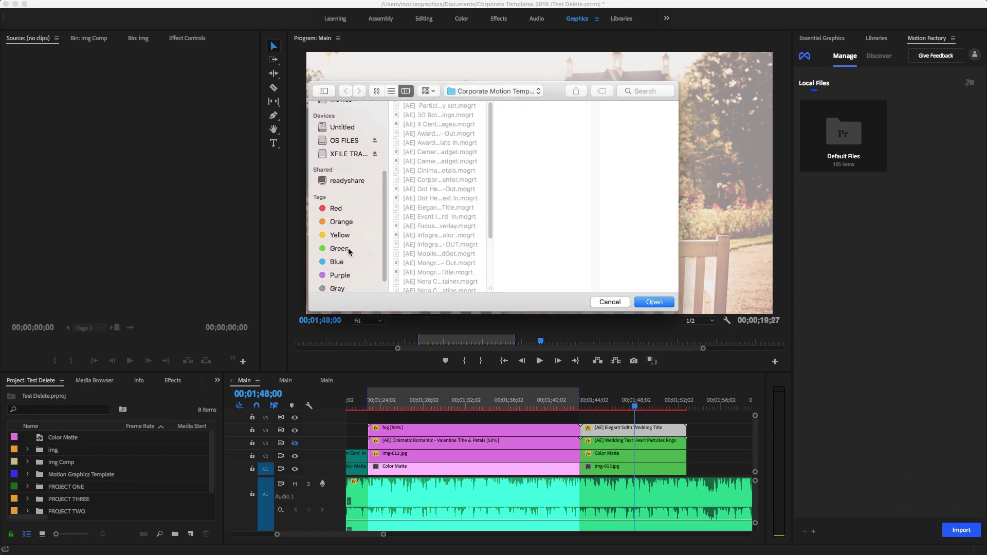
left_click(348, 250)
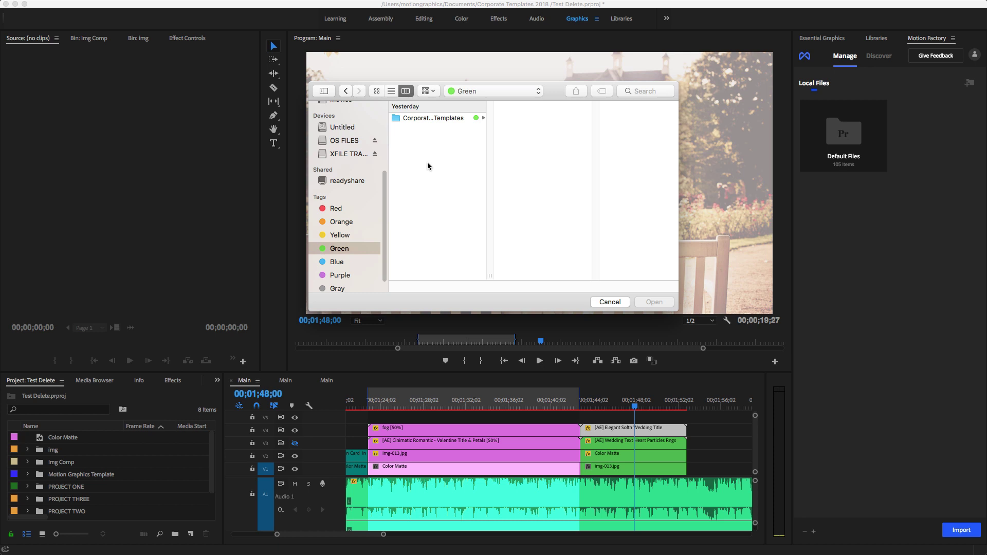
left_click(433, 119)
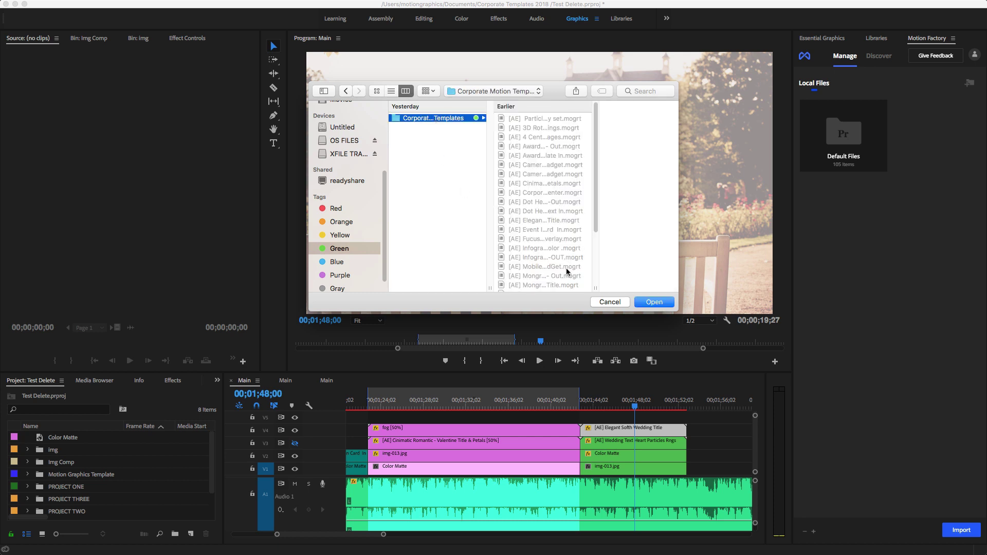
left_click(655, 302)
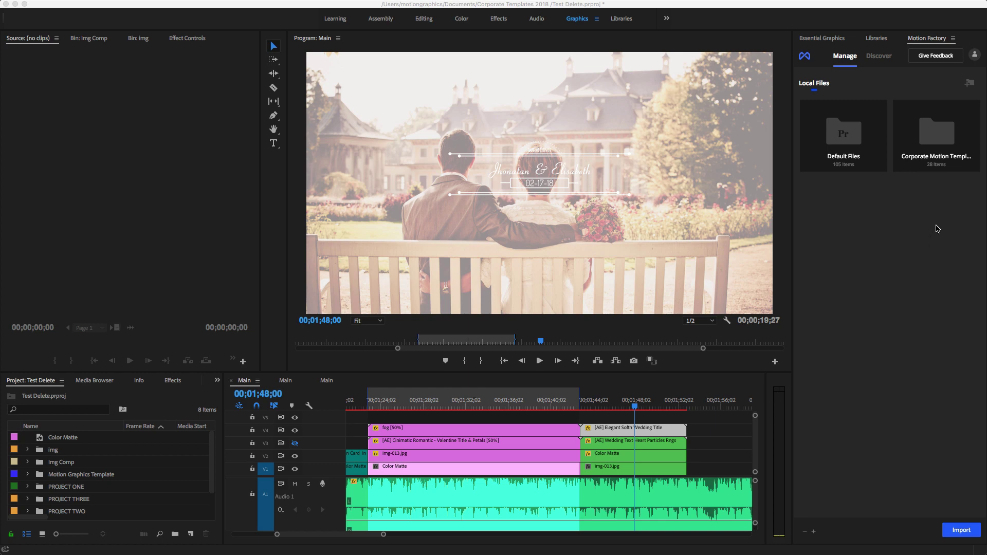
left_click(945, 143)
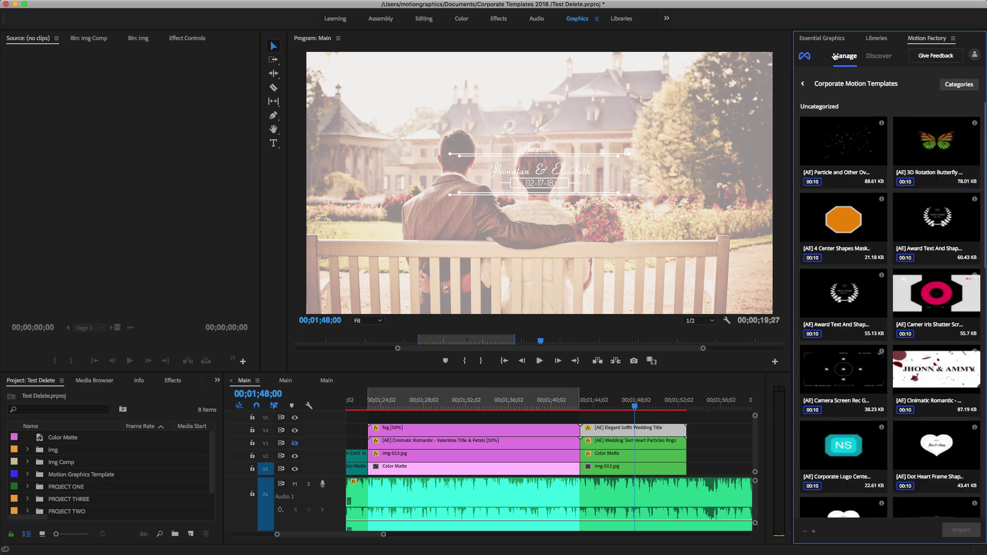
Compare the Essential Graphics template browser with Motion Factory, and show the Import File and Import Folder options in Local Files.
left_click(823, 39)
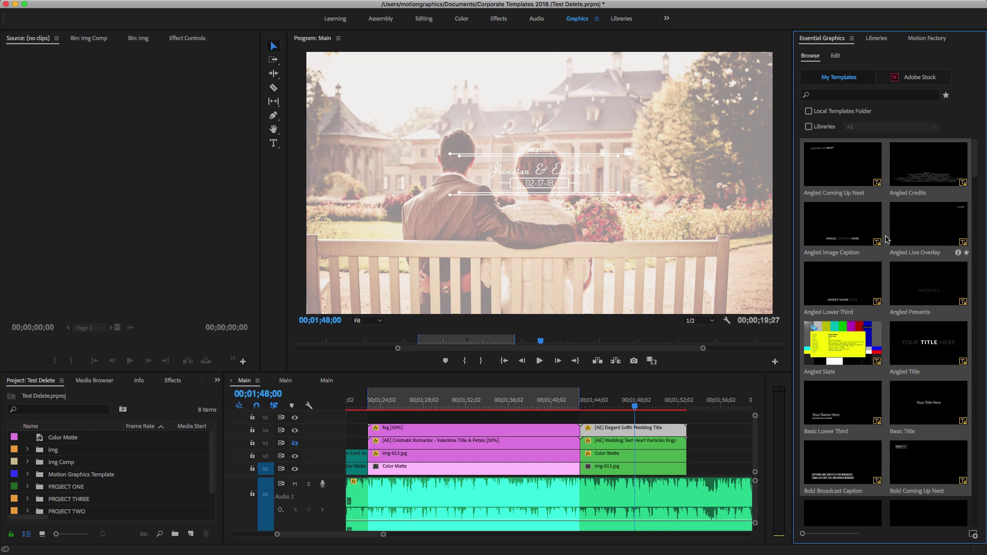
left_click(928, 39)
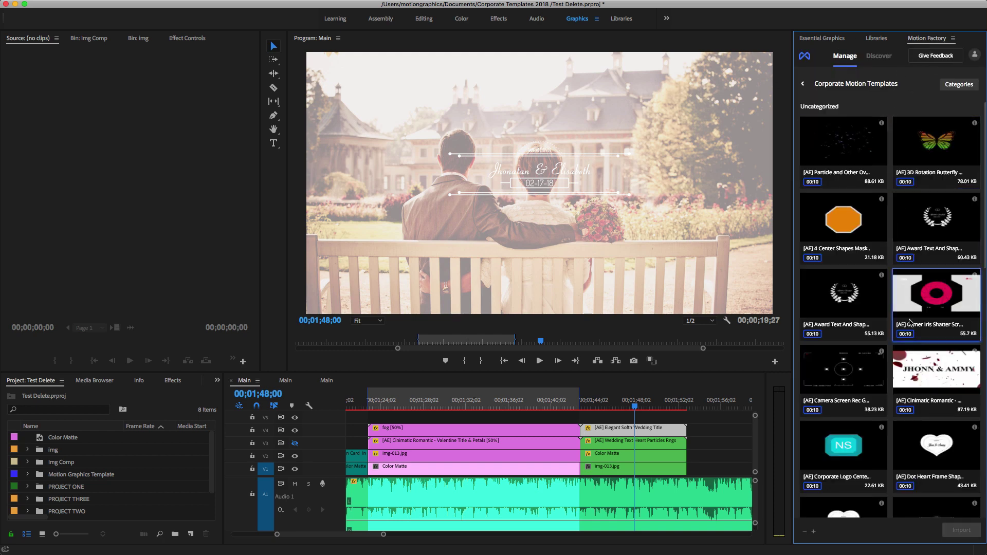
left_click(838, 88)
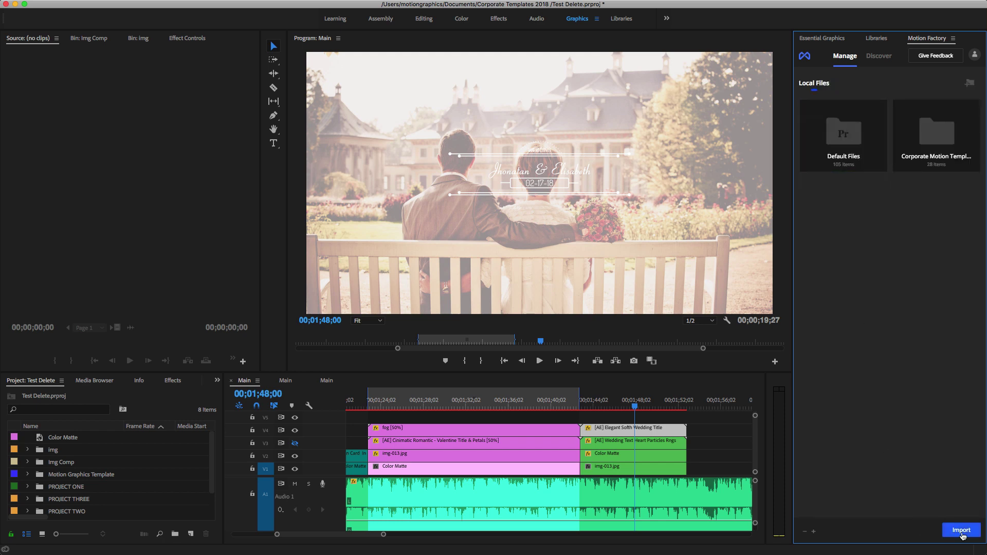
left_click(966, 532)
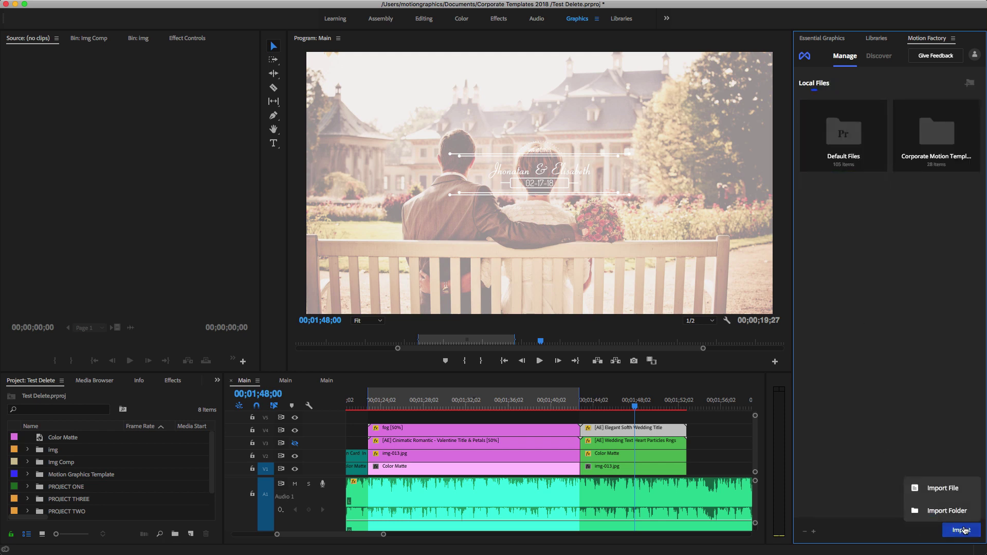
left_click(956, 489)
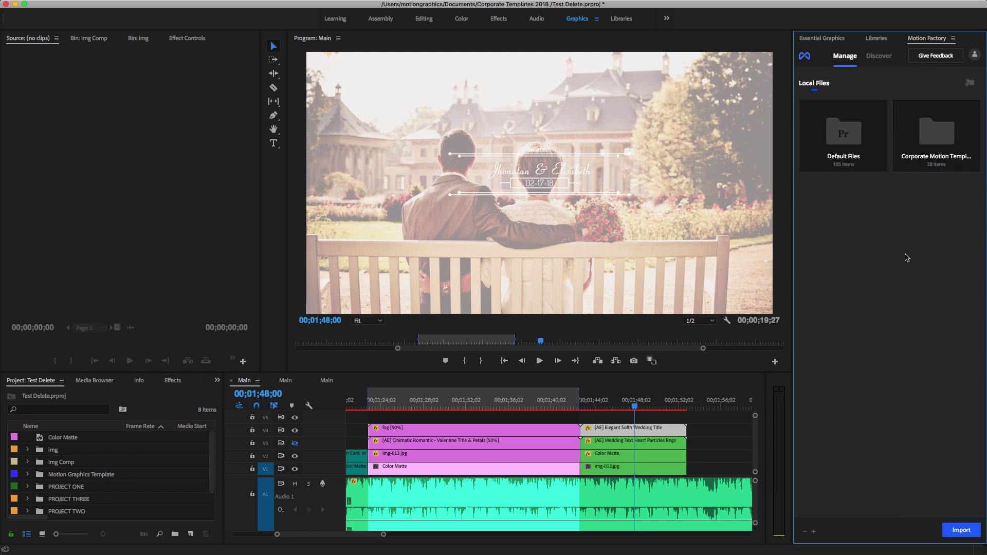
Create a new folder in Motion Factory's Local Files and remove that folder again.
left_click(940, 143)
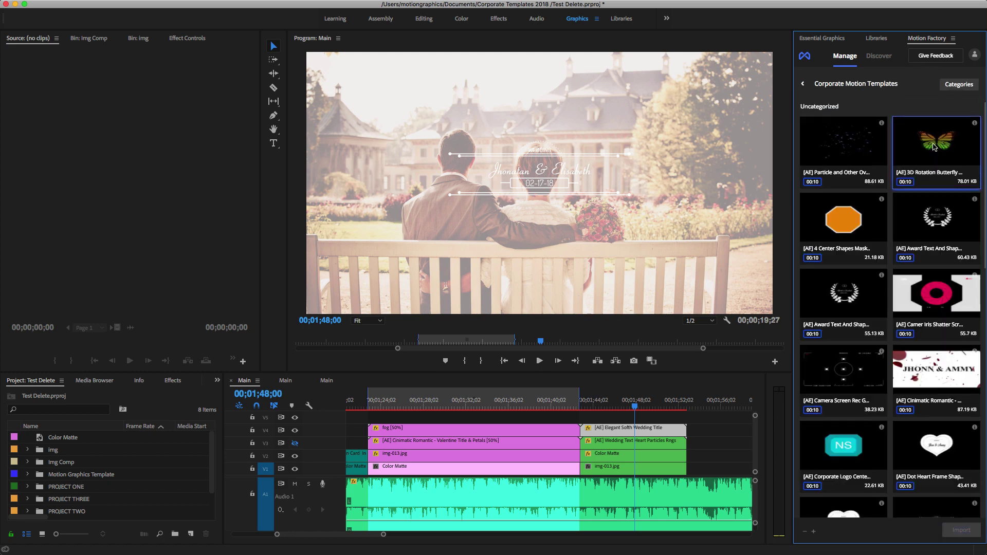
left_click(806, 85)
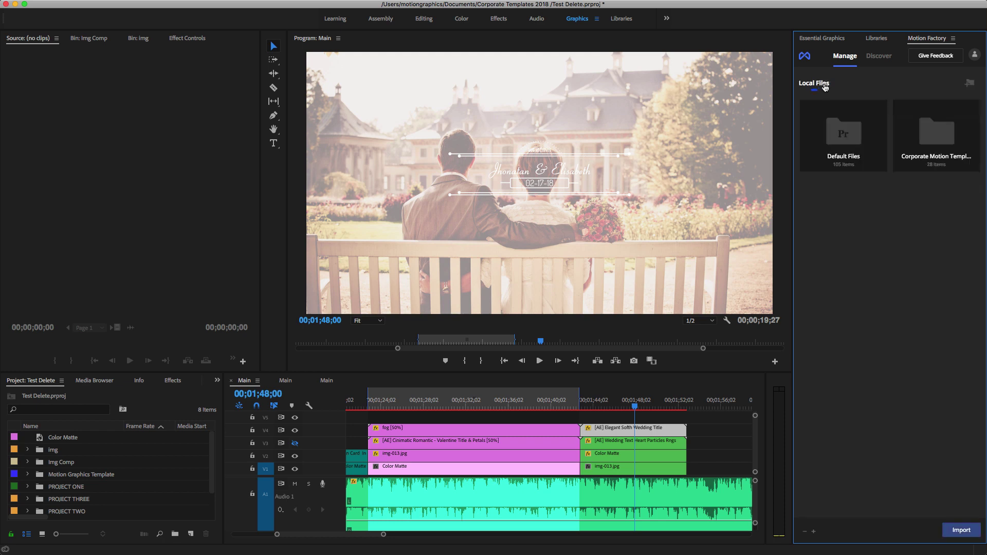
left_click(970, 84)
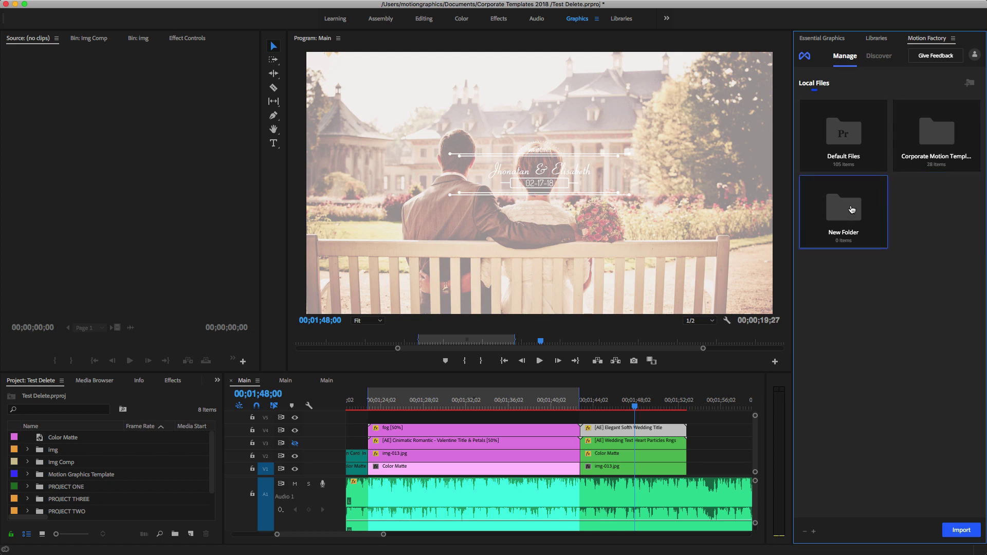
right_click(852, 210)
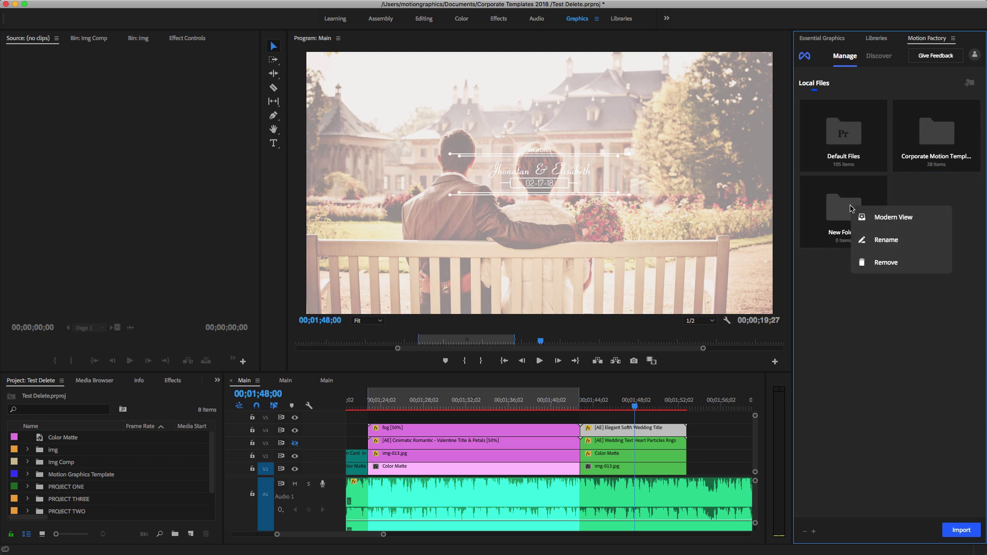
left_click(888, 262)
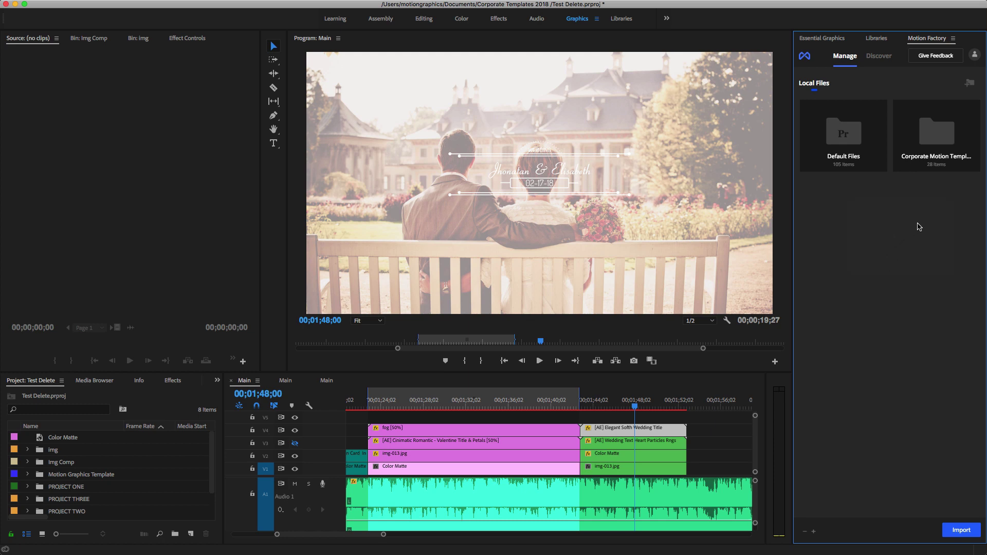
Open the Corporate Motion Templates folder and check the Motion Factory version in the account options.
left_click(936, 142)
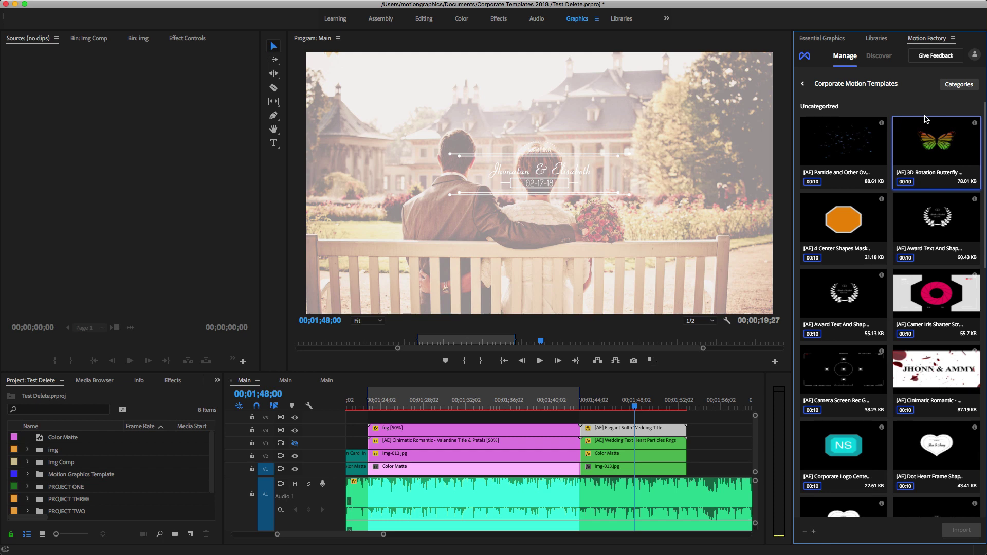
left_click(975, 55)
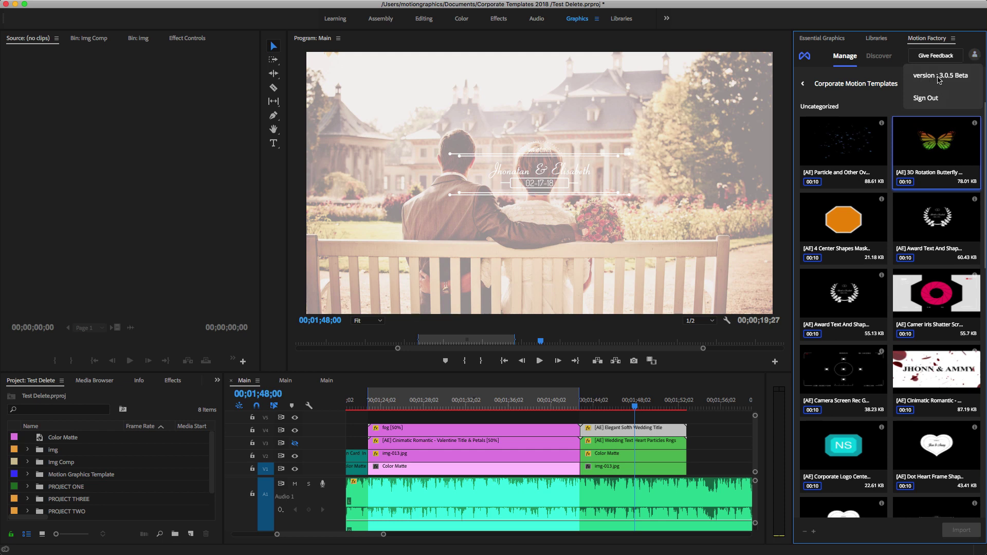
left_click(825, 535)
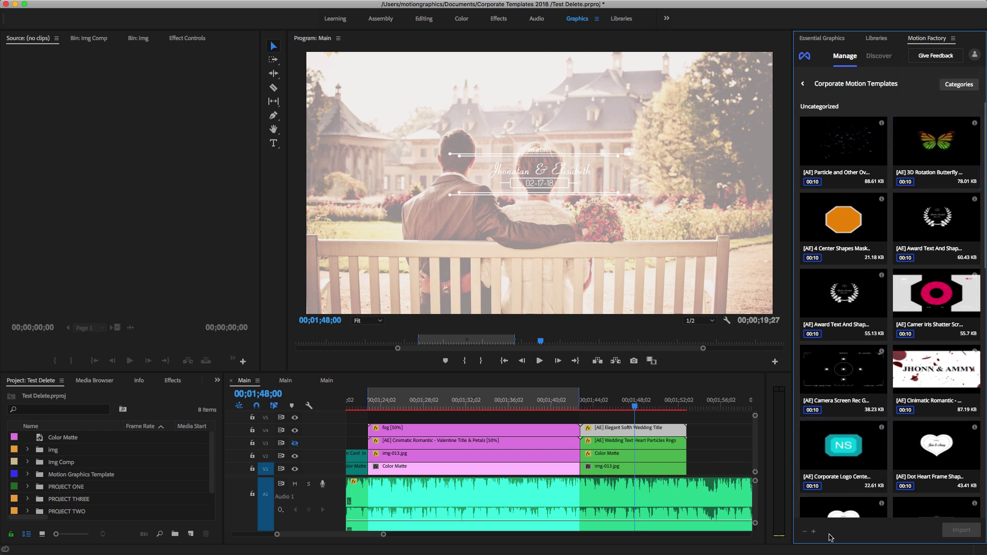
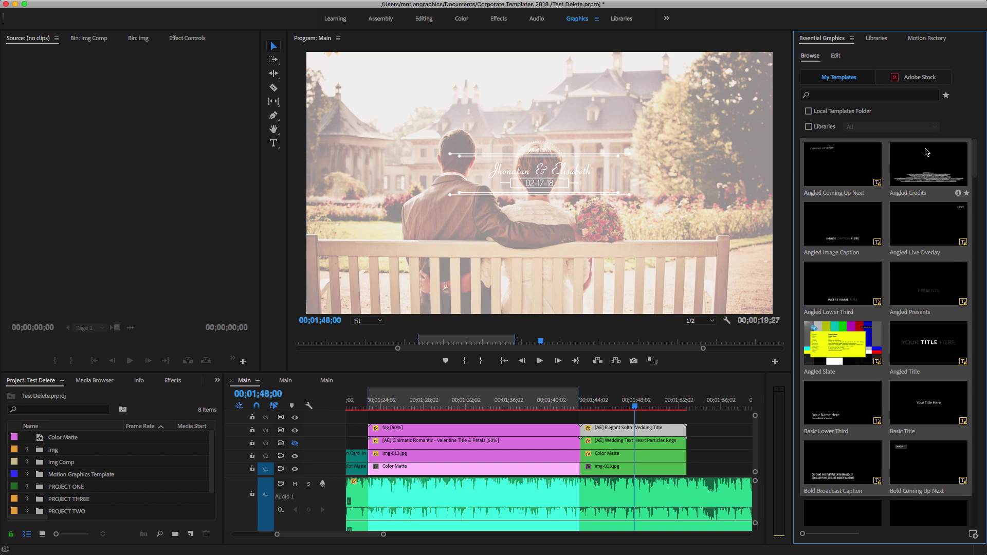
Show the panel options and Panel Group Settings of Essential Graphics without changing any of them.
left_click(852, 38)
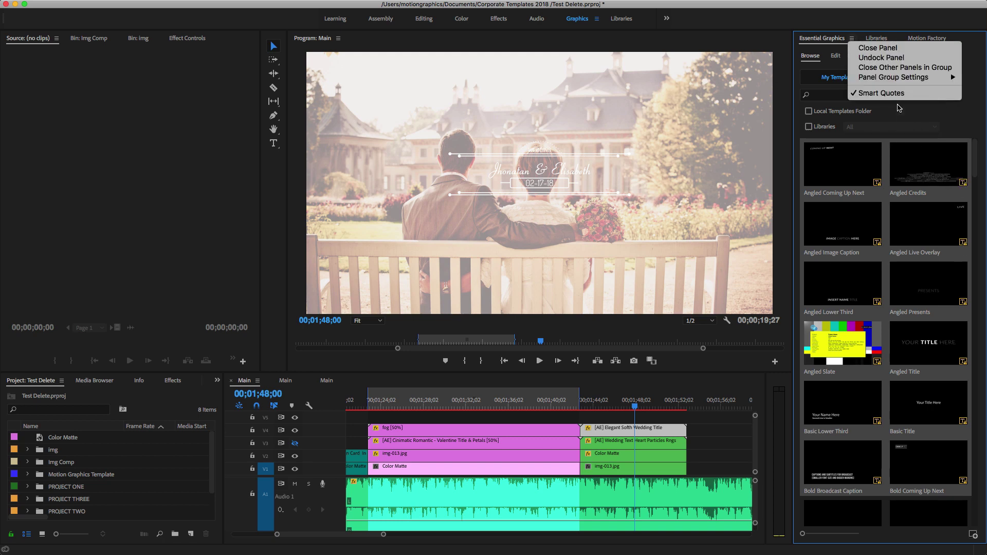
mouse_move(905, 82)
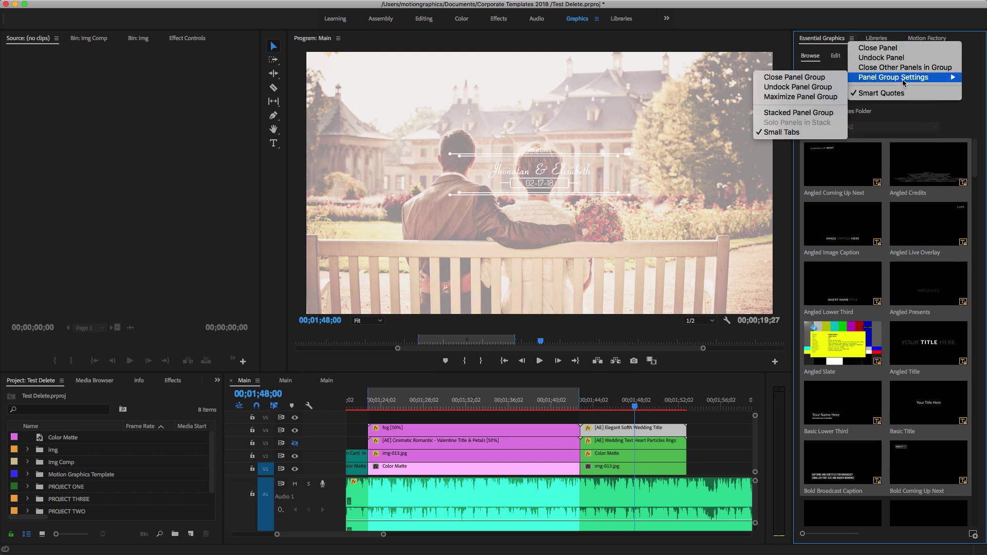
left_click(955, 125)
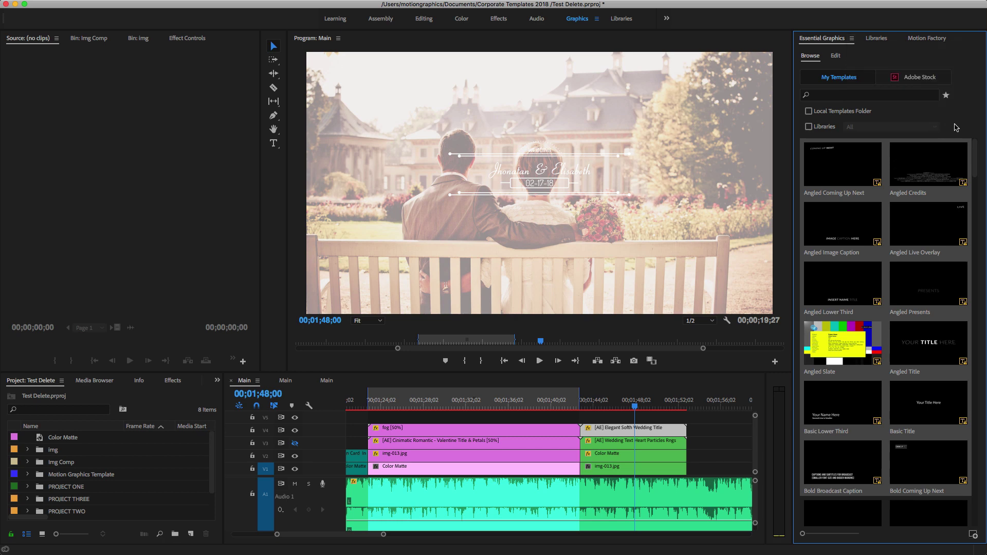
Maximize the Motion Factory panel and the Main timeline one after the other, restoring the normal layout each time.
left_click(927, 40)
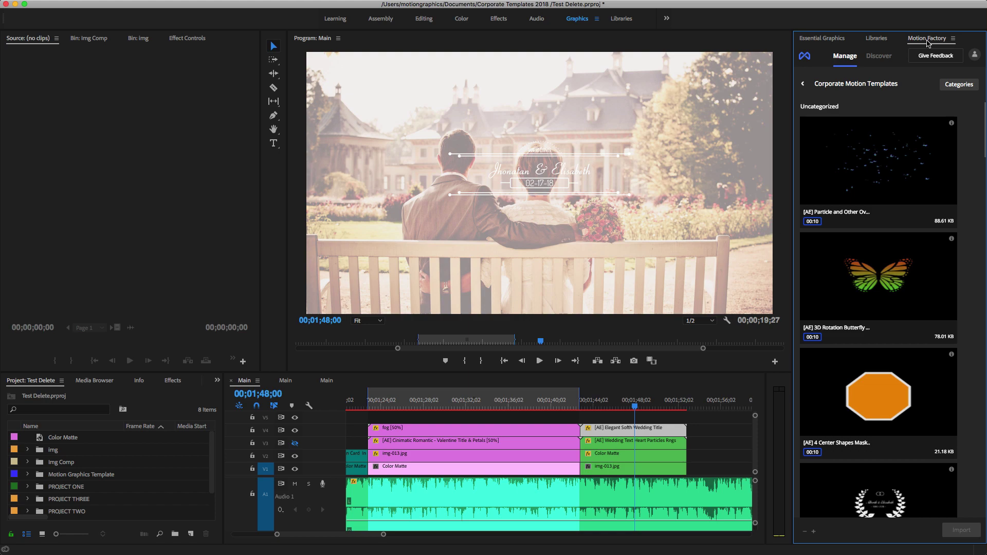
double_click(928, 42)
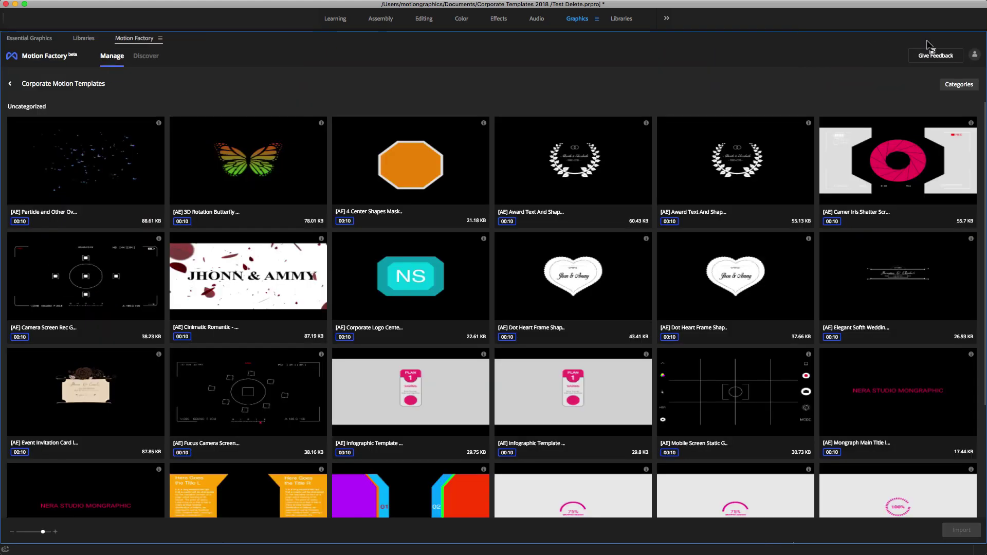
key("grave")
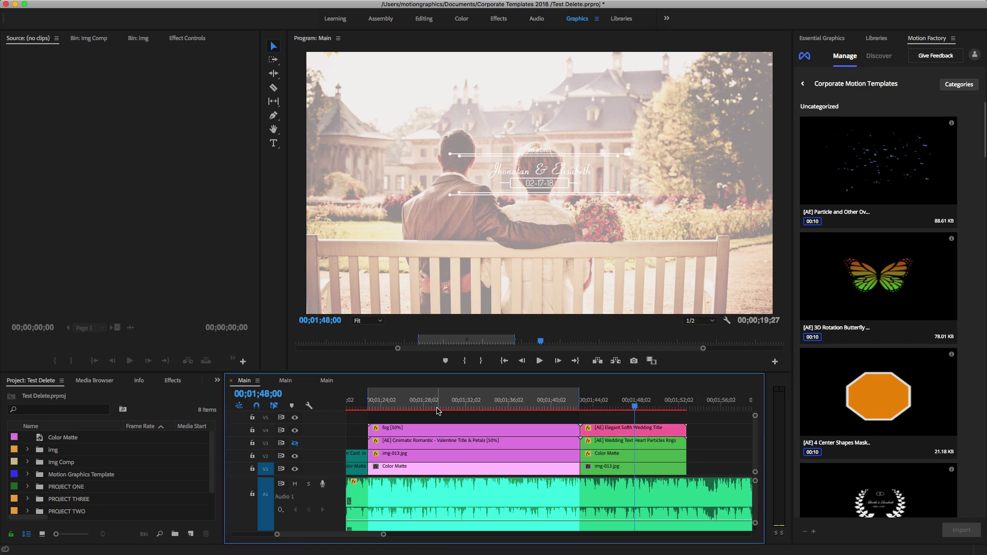
key("grave")
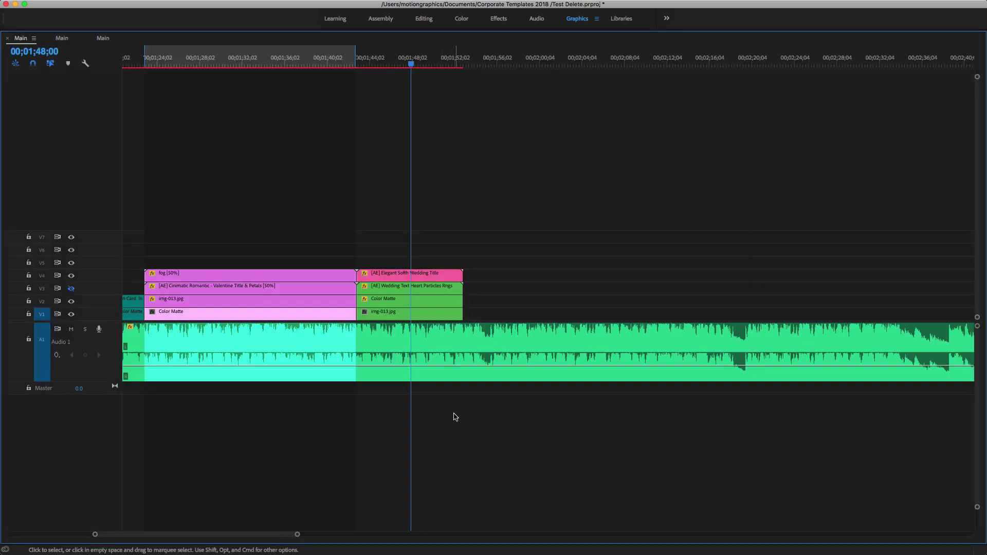
key("grave")
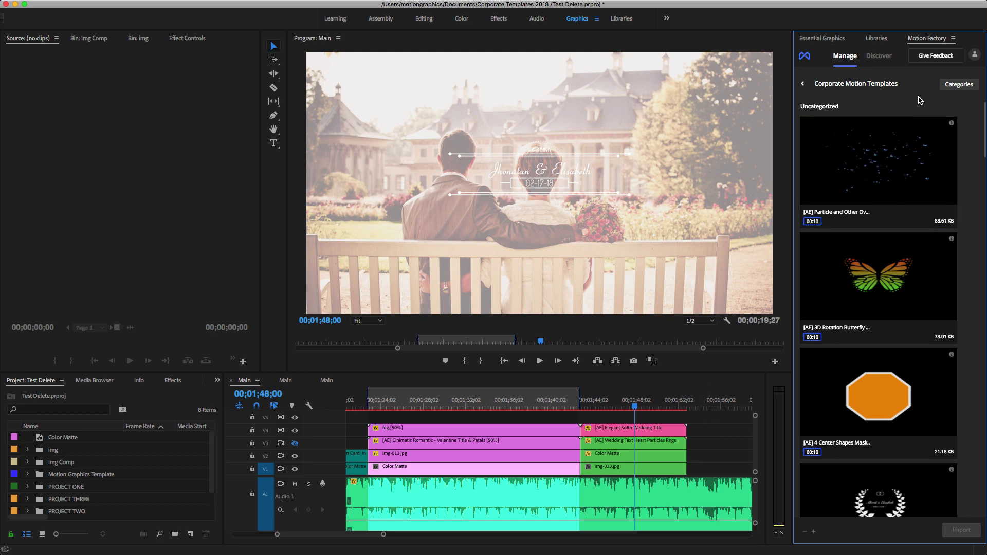
Move the playhead to 00;01;55;21, maximize and restore the timeline, and return focus to the Motion Factory panel.
left_click(718, 400)
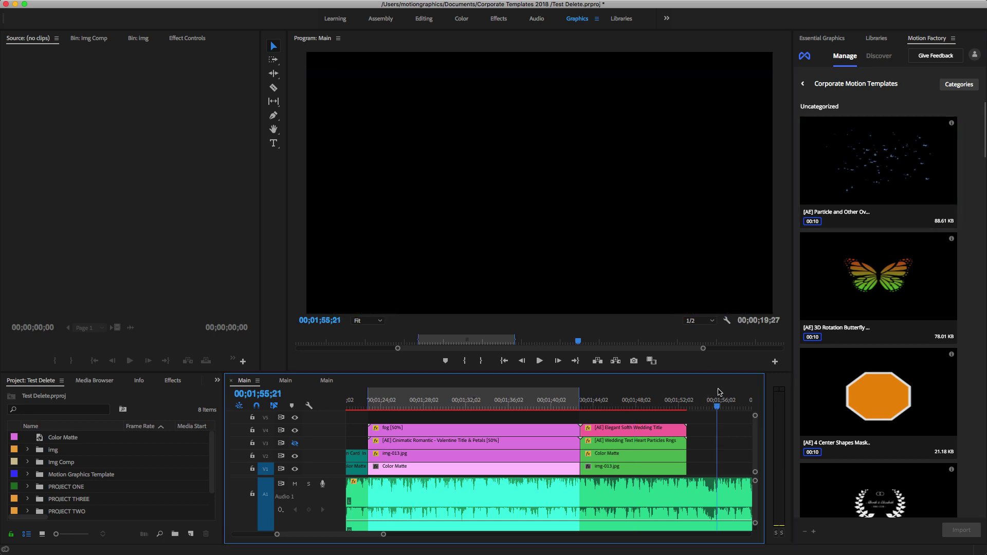
key("grave")
key("grave")
left_click(911, 97)
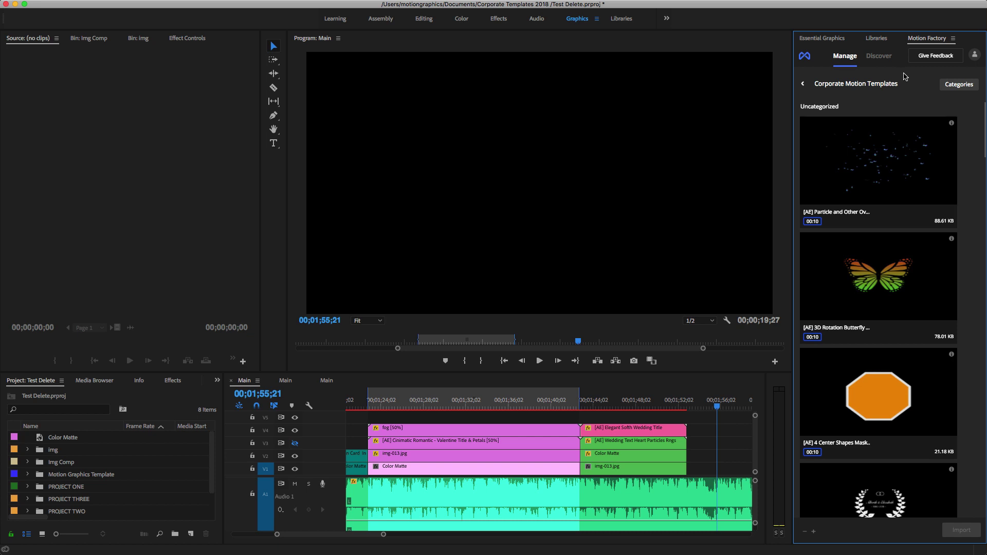
Maximize and restore the Essential Graphics panel, the Motion Factory panel and the timeline in turn.
left_click(822, 40)
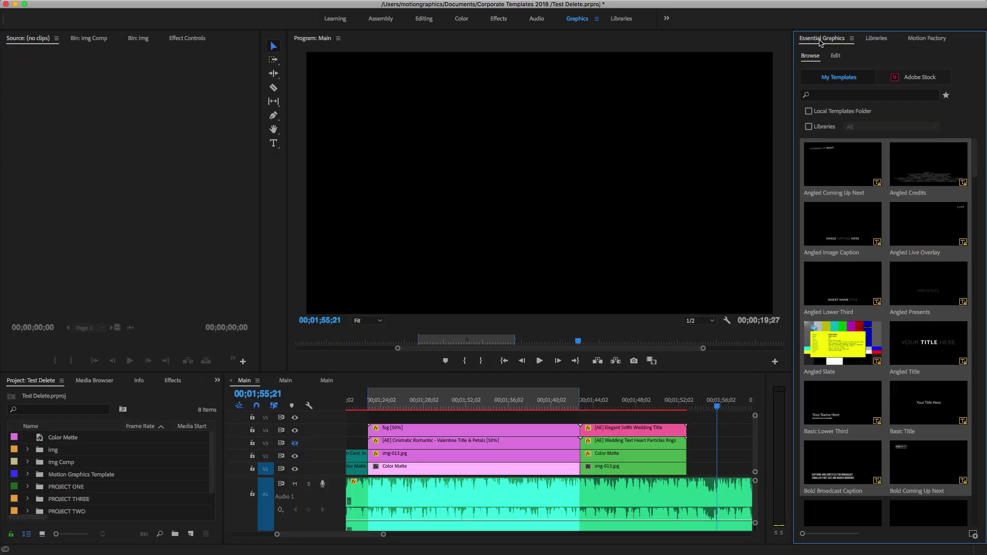
double_click(821, 41)
key("grave")
left_click(923, 41)
double_click(924, 43)
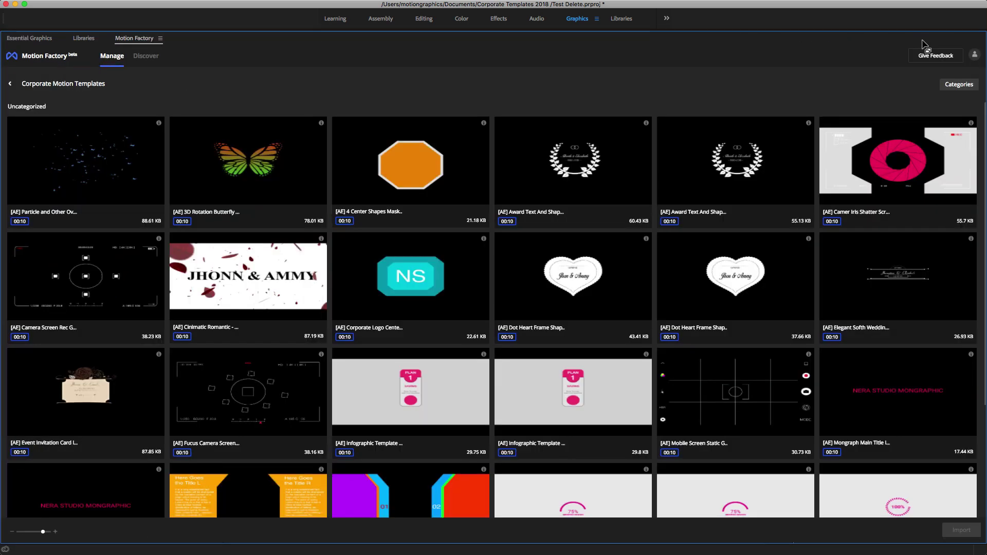
key("grave")
left_click(725, 442)
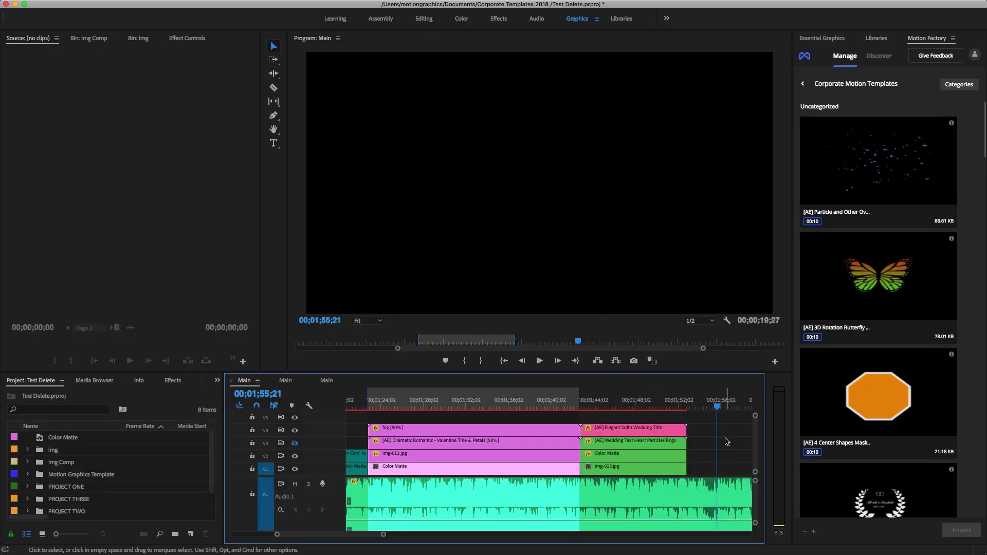
key("grave")
key("grave")
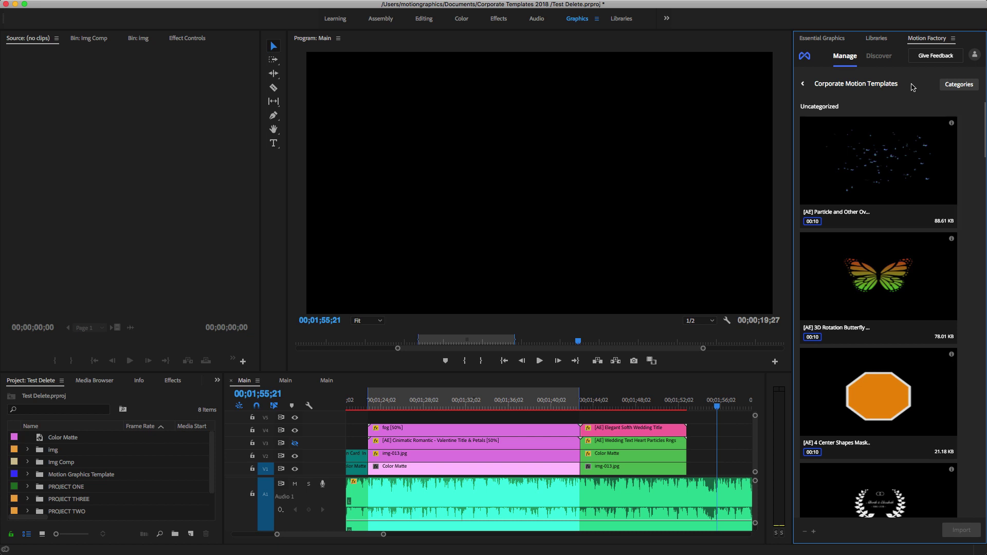
Move the playhead to 00;01;47;00 and select the Elegant Softh Wedding Title clip on V4 to show its controls in Motion Factory.
left_click(803, 84)
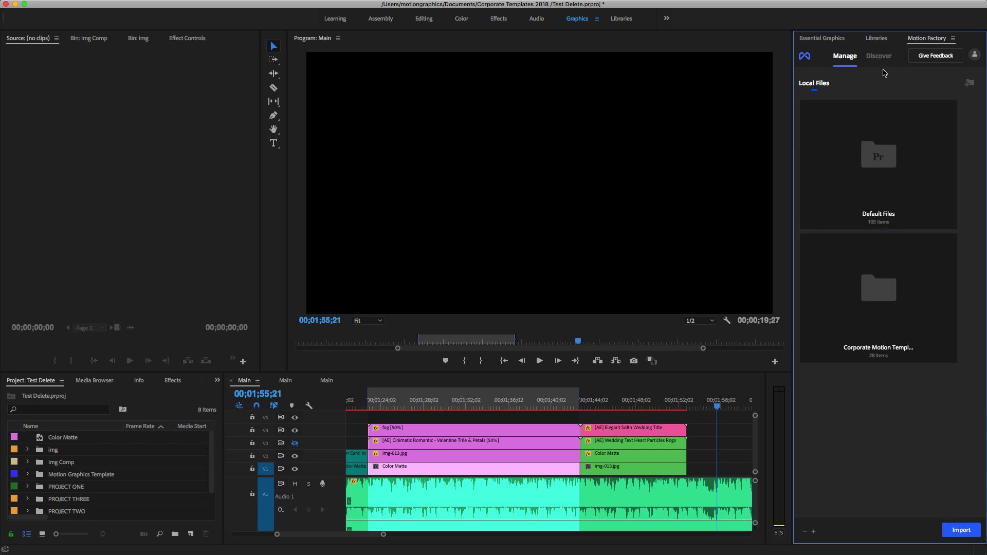
left_click(625, 406)
left_click(632, 435)
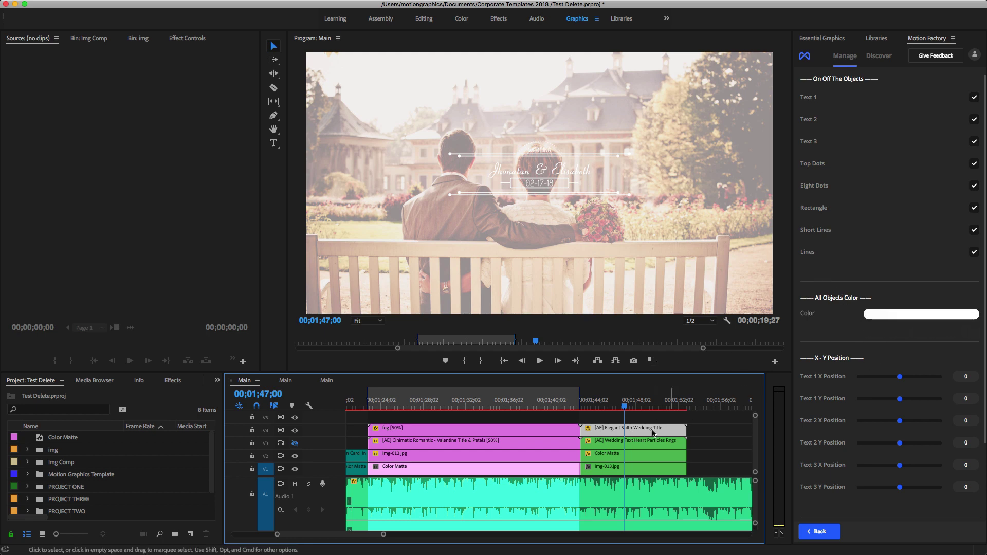
Set the Text 1 color of the Elegant Softh Wedding Title to green.
left_click(879, 315)
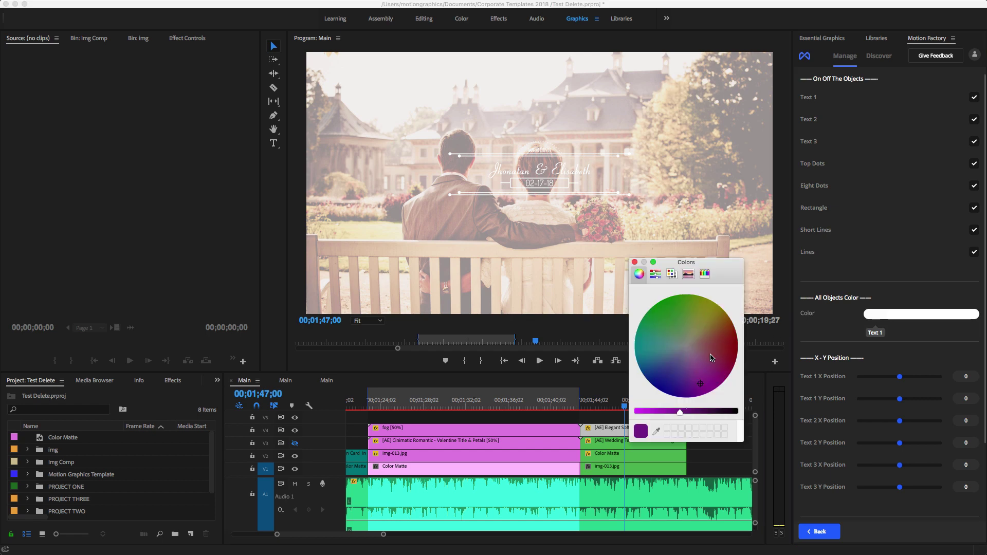
left_click(680, 316)
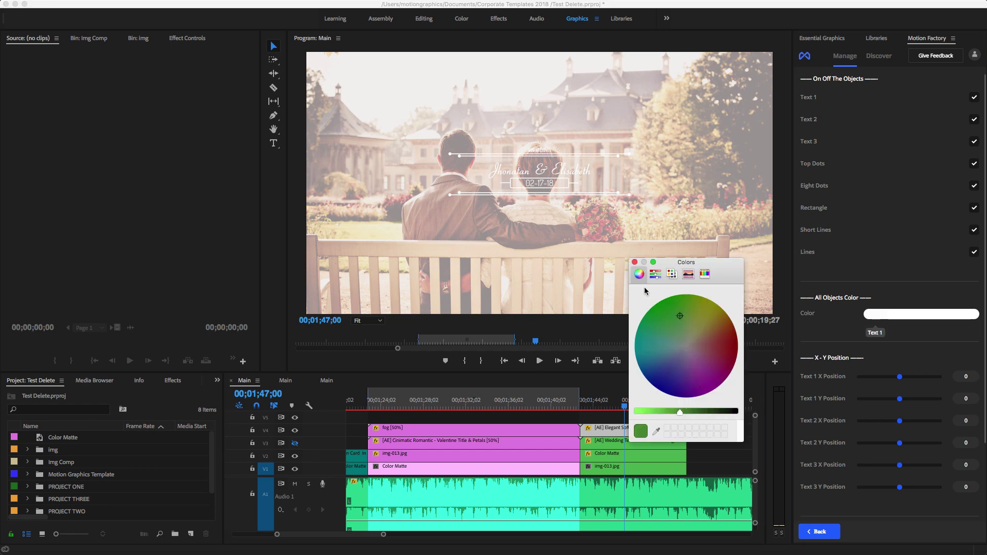
left_click(634, 262)
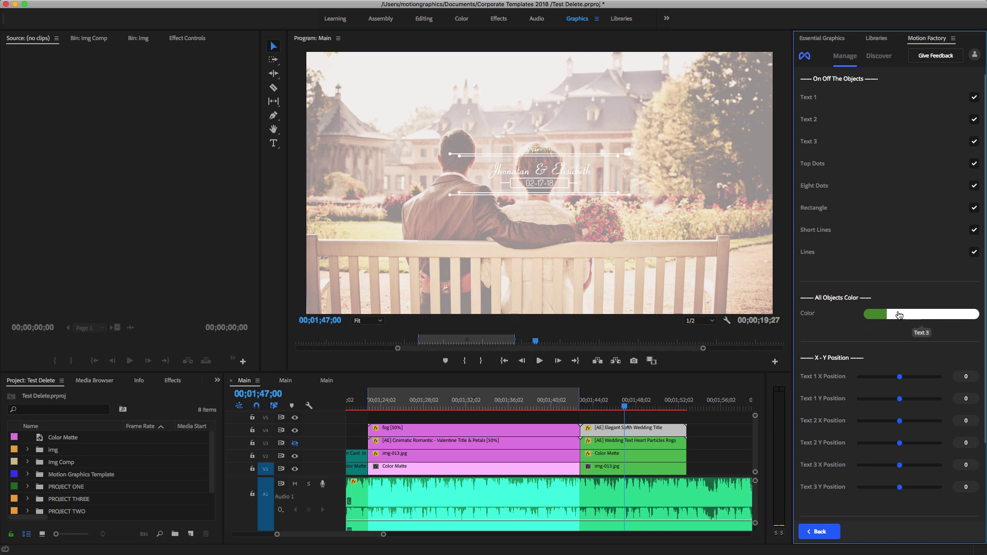
Set the Text 3 color of the Elegant Softh Wedding Title to dark blue.
left_click(917, 315)
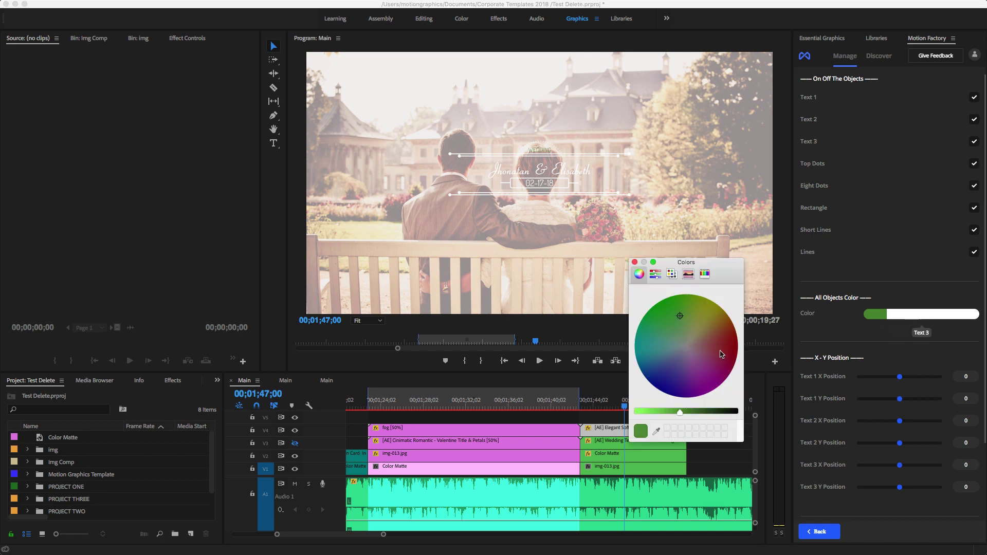
left_click(667, 381)
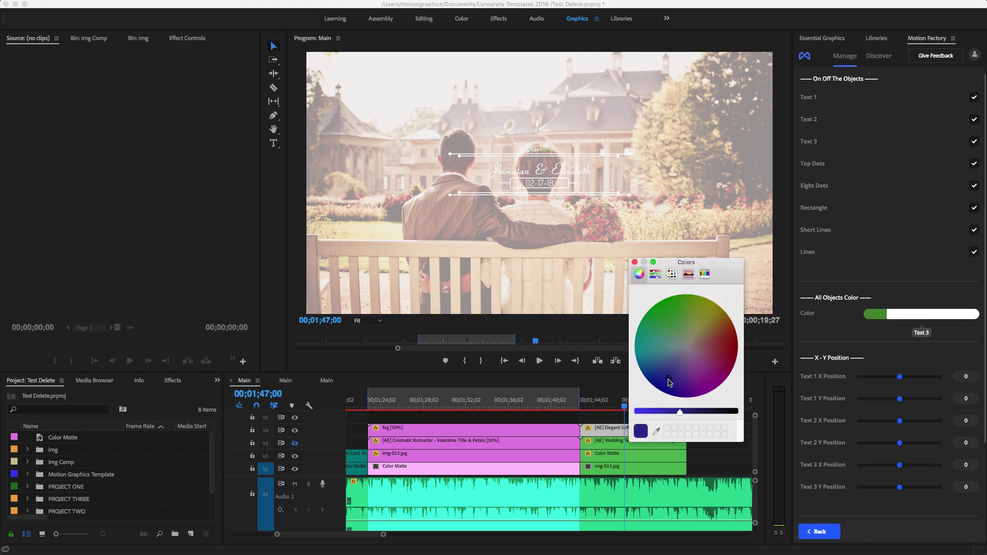
left_click(634, 262)
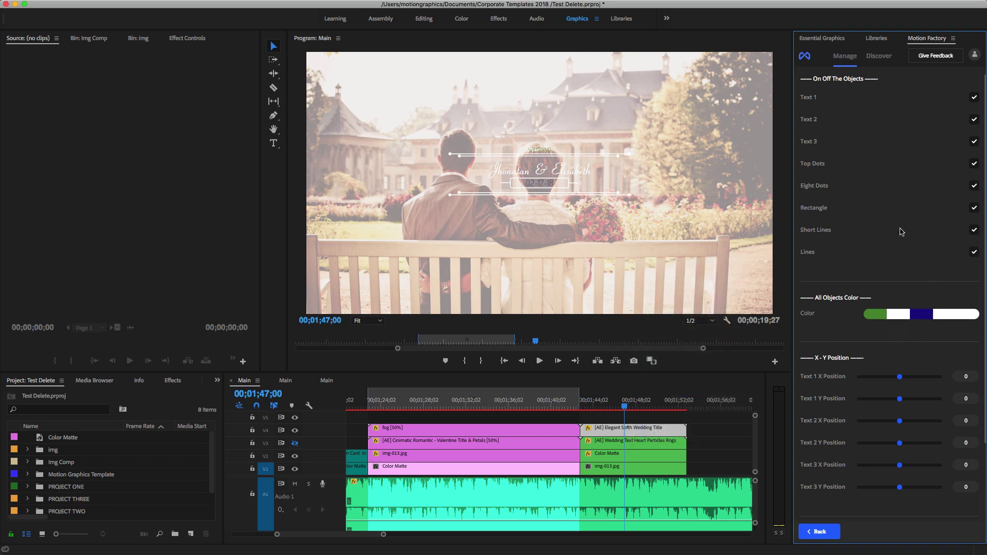
Review the title's object toggles, colors and position controls in Essential Graphics, and return to Motion Factory.
left_click(821, 39)
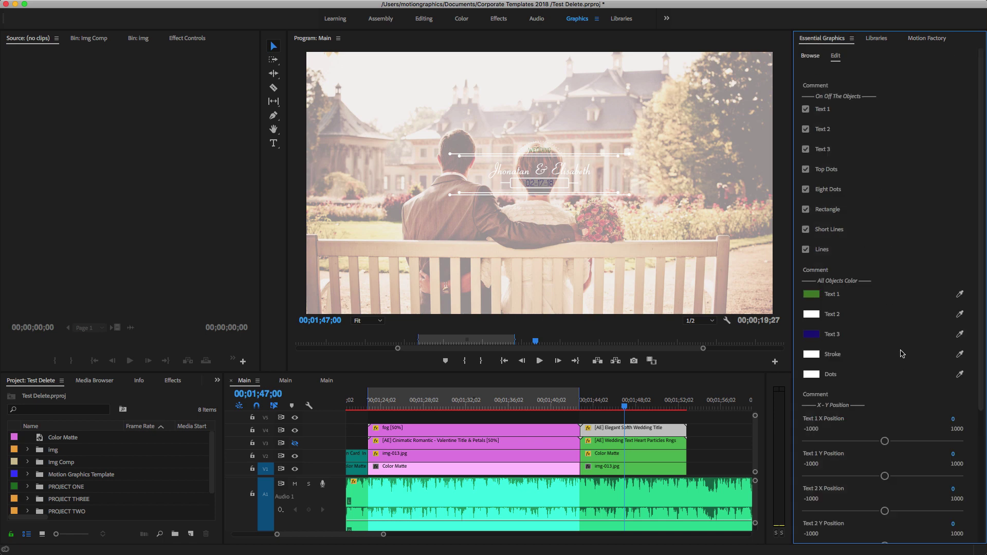
scroll(902, 353, "down", 4)
scroll(901, 353, "up", 4)
left_click(924, 39)
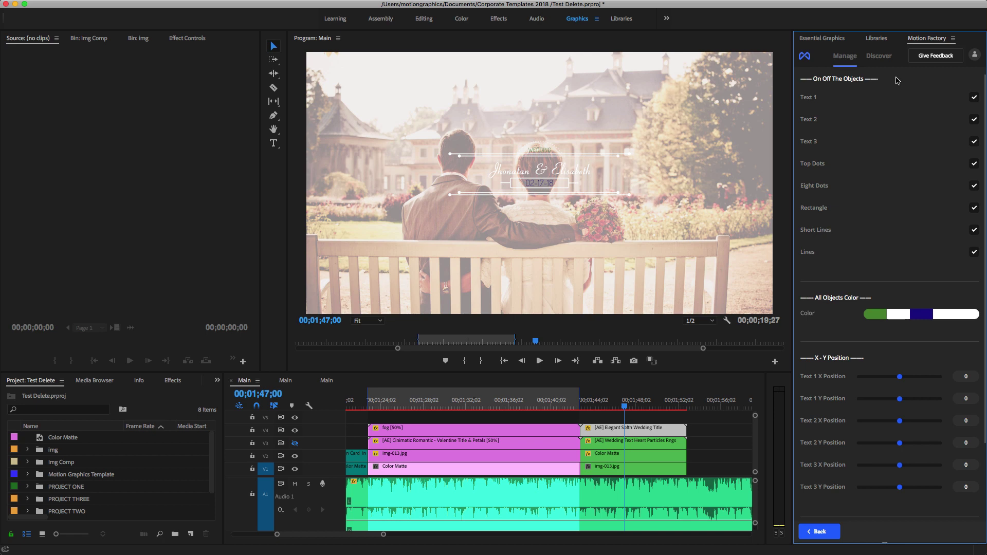
Switch to the Safari browser and show the Nera Studio YouTube channel's videos.
mouse_move(509, 538)
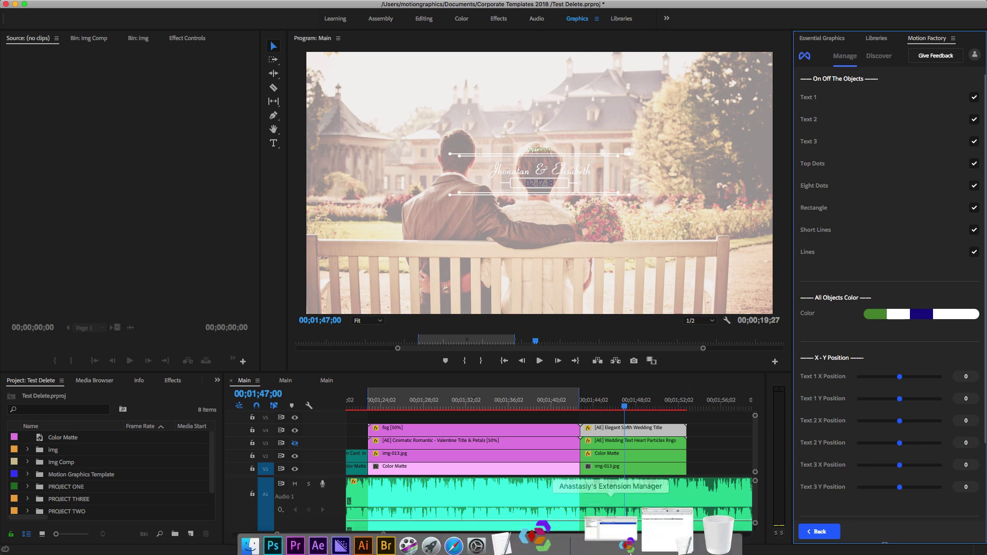
left_click(538, 527)
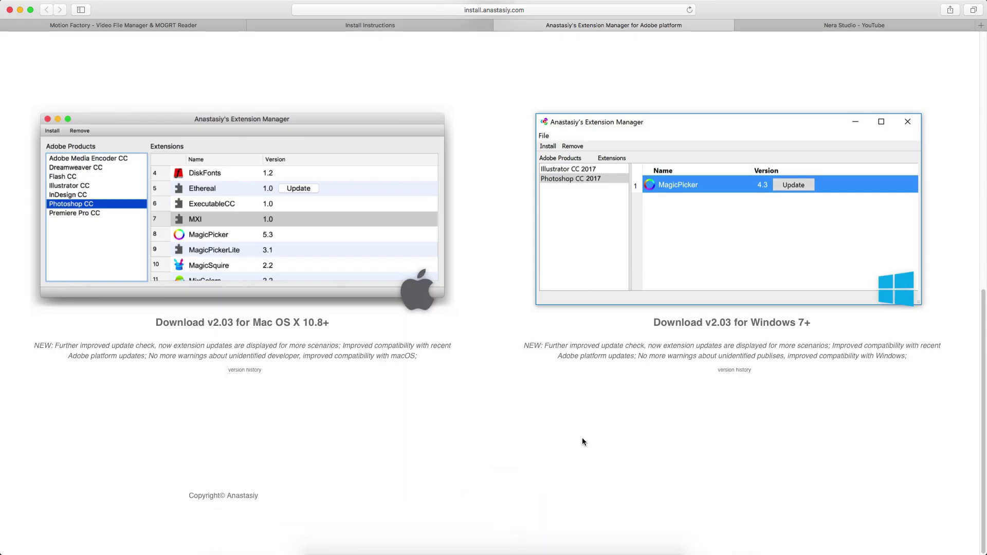
left_click(829, 28)
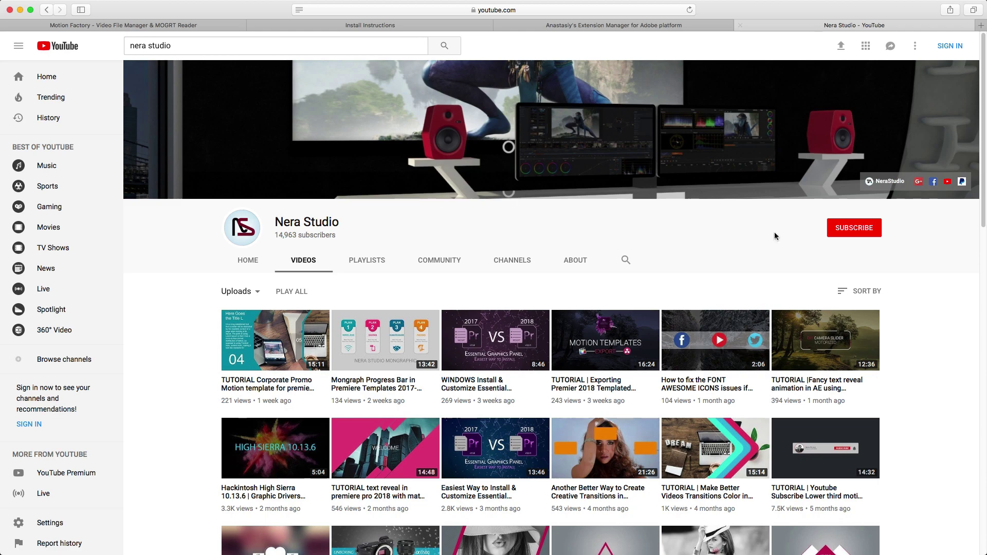
mouse_move(647, 554)
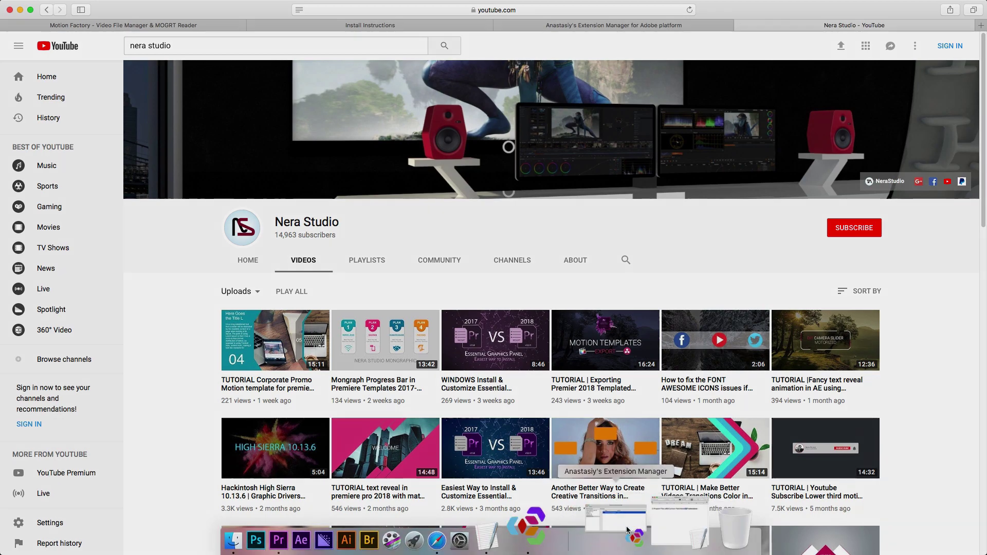